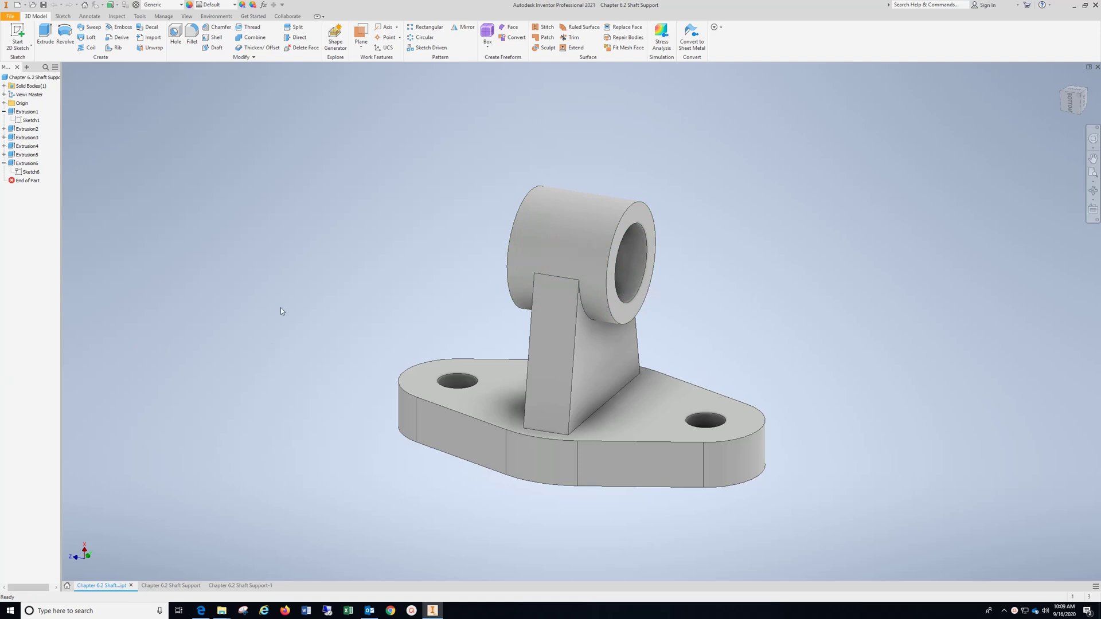
# Create a new drawing, Drawing14, from the Metric ANSI (mm).idw template.
pyautogui.click(12, 17)
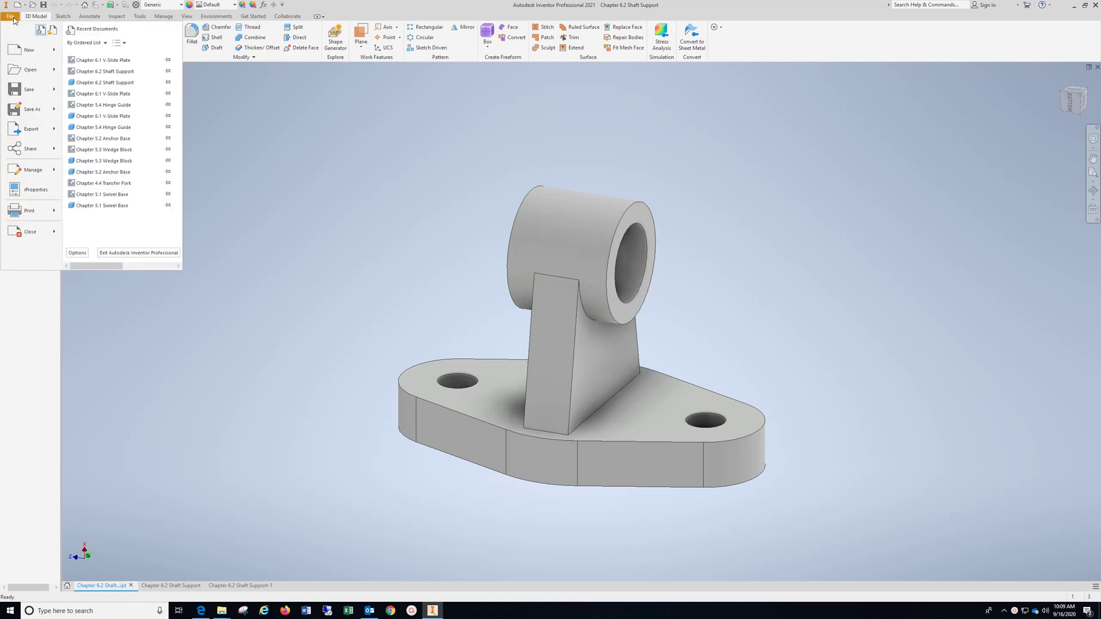
pyautogui.click(23, 50)
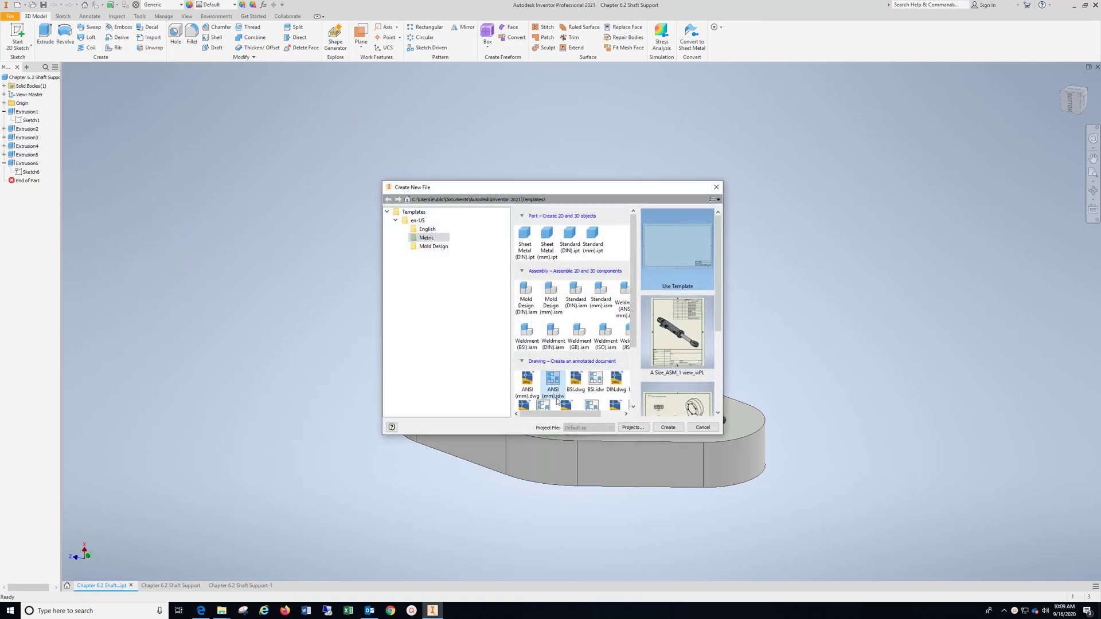
pyautogui.click(674, 427)
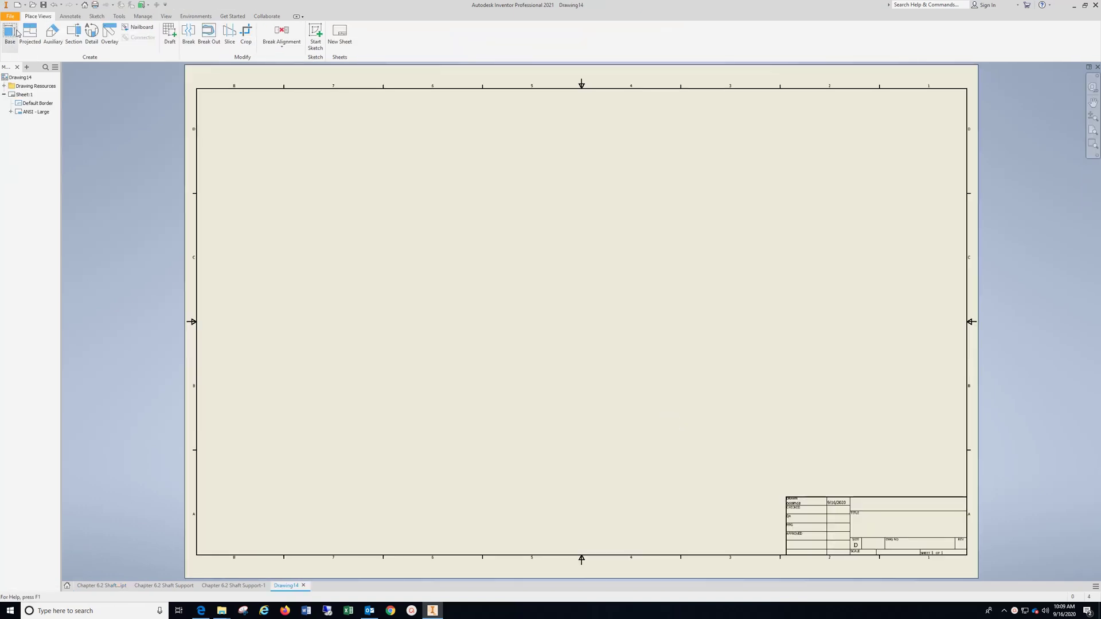
# Place a reoriented 1:5 base view of Chapter 6.2 Shaft Support with top, right-side and isometric projections.
pyautogui.click(16, 33)
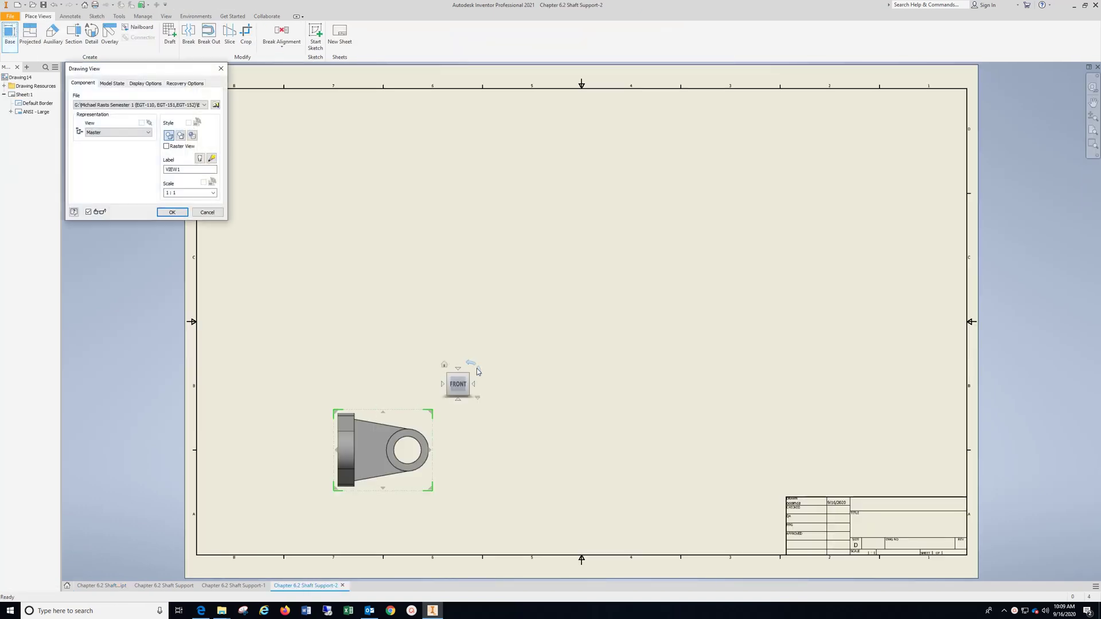
pyautogui.click(470, 366)
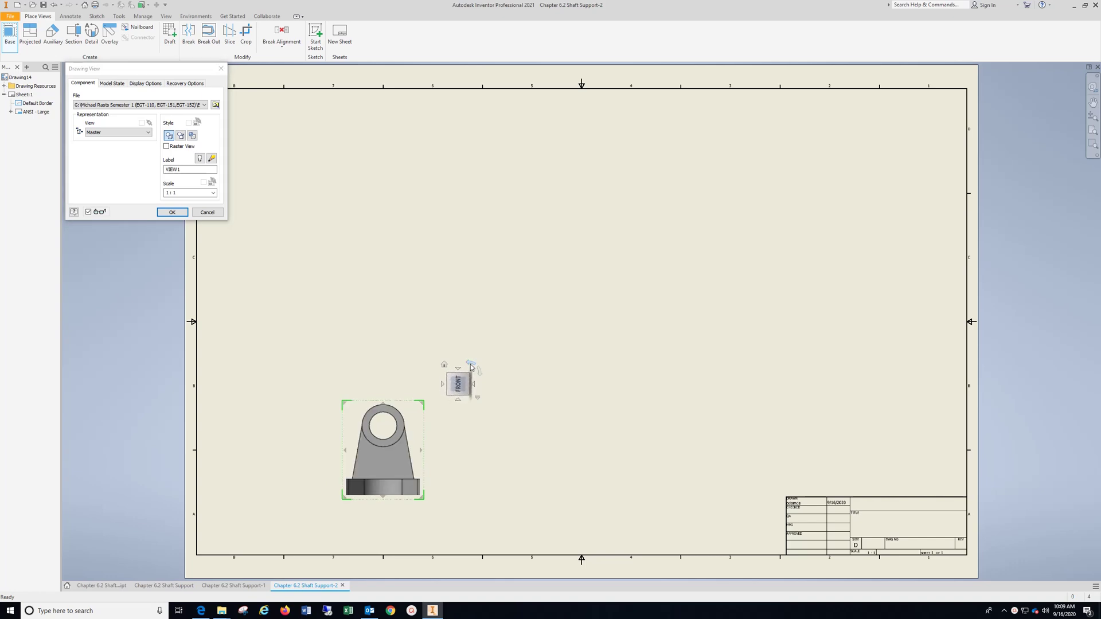
pyautogui.click(475, 385)
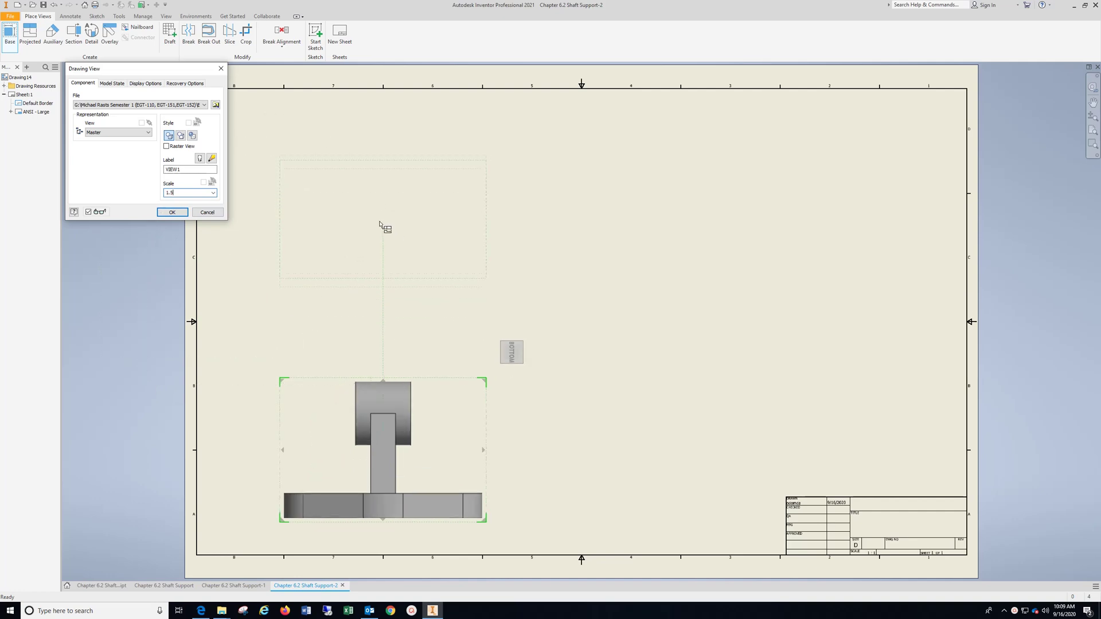
pyautogui.click(396, 216)
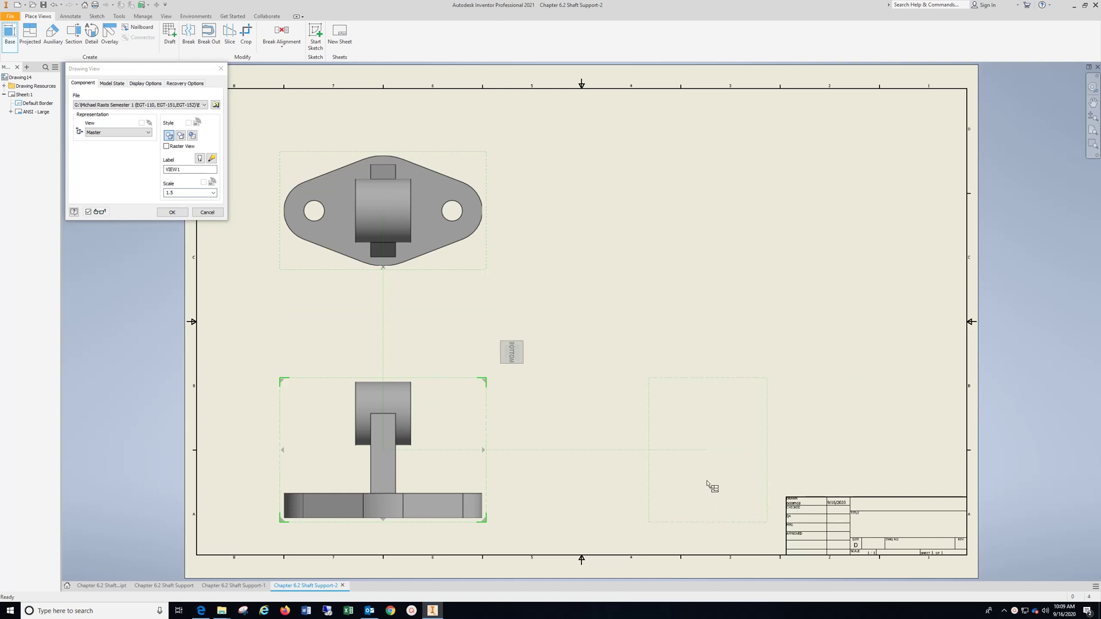
pyautogui.click(704, 470)
pyautogui.click(858, 210)
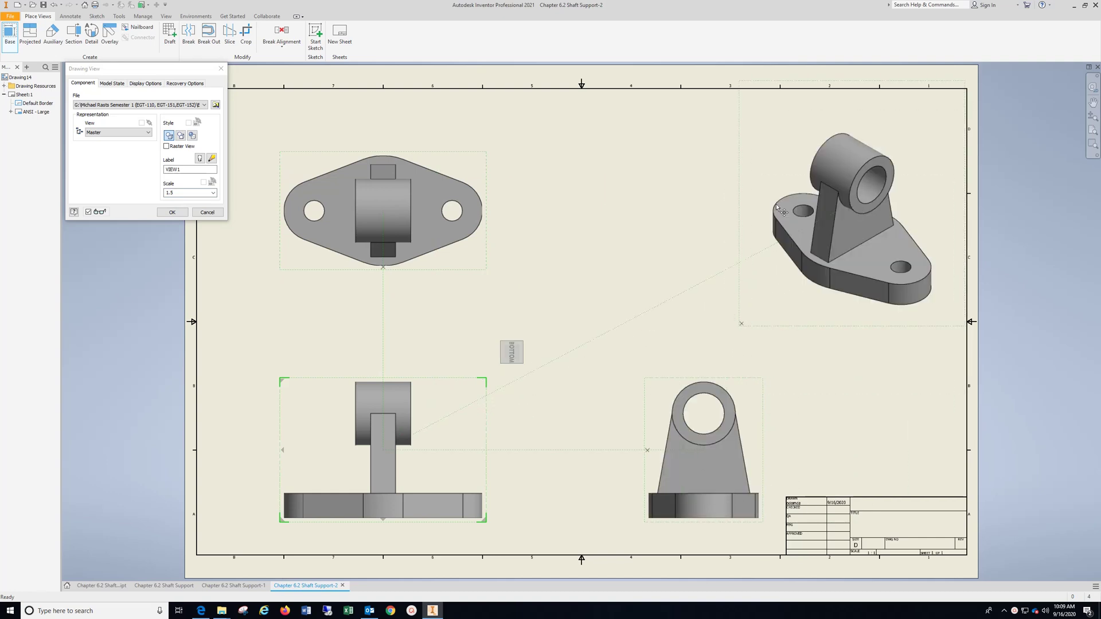
pyautogui.click(172, 212)
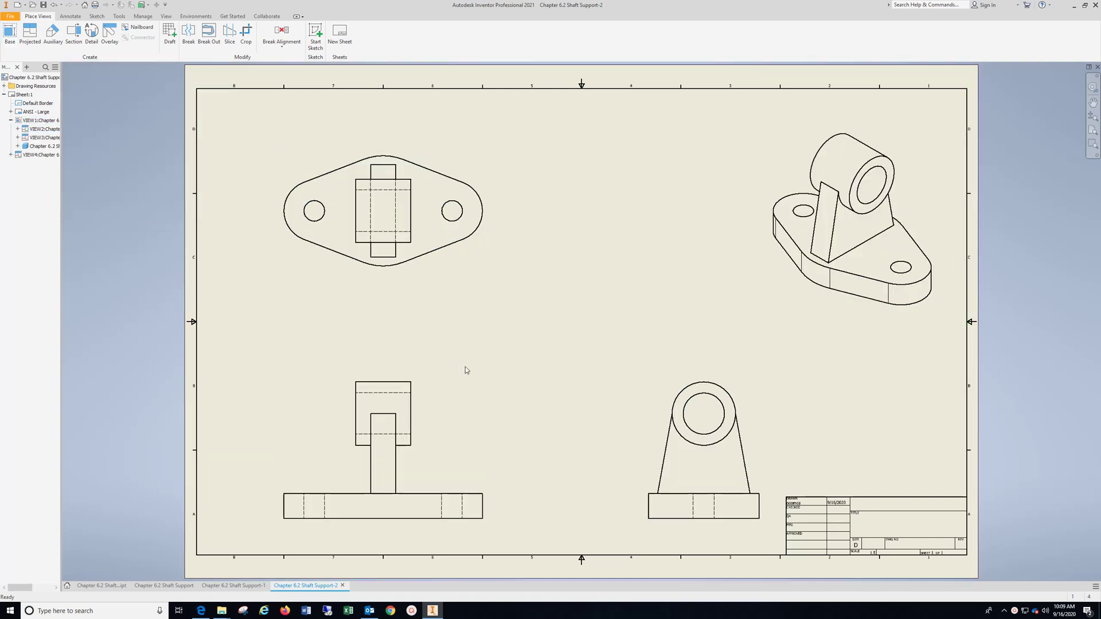
# Drag the front, top and side views closer together to shrink the gaps between them.
pyautogui.moveTo(469, 378); pyautogui.dragTo(507, 336)
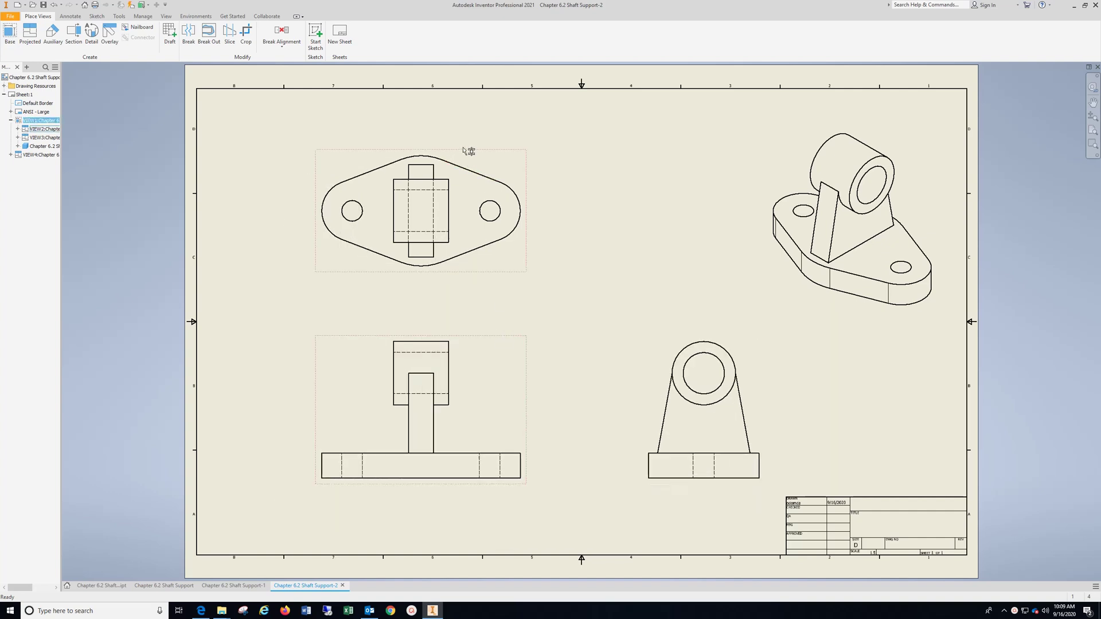
pyautogui.moveTo(466, 151); pyautogui.dragTo(464, 134)
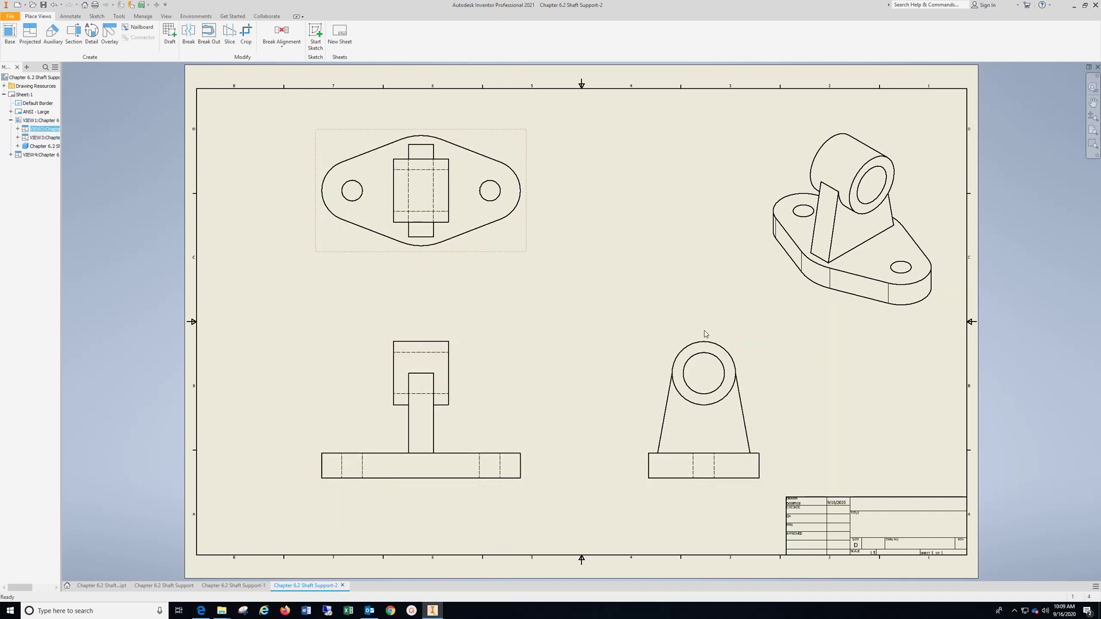
pyautogui.moveTo(706, 334); pyautogui.dragTo(671, 337)
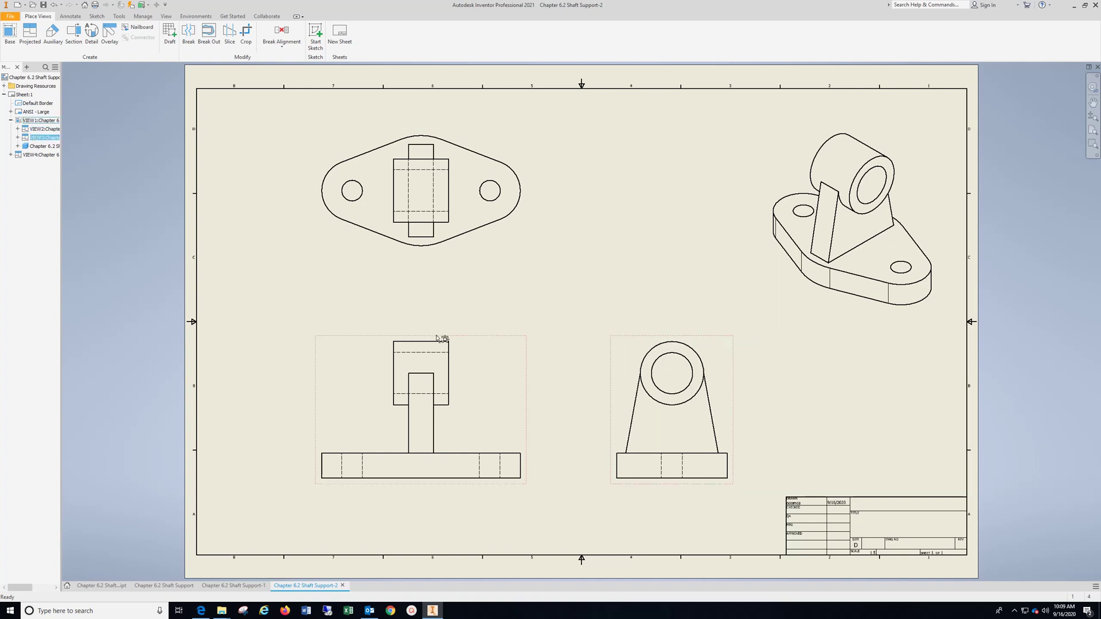
pyautogui.moveTo(439, 337); pyautogui.dragTo(425, 338)
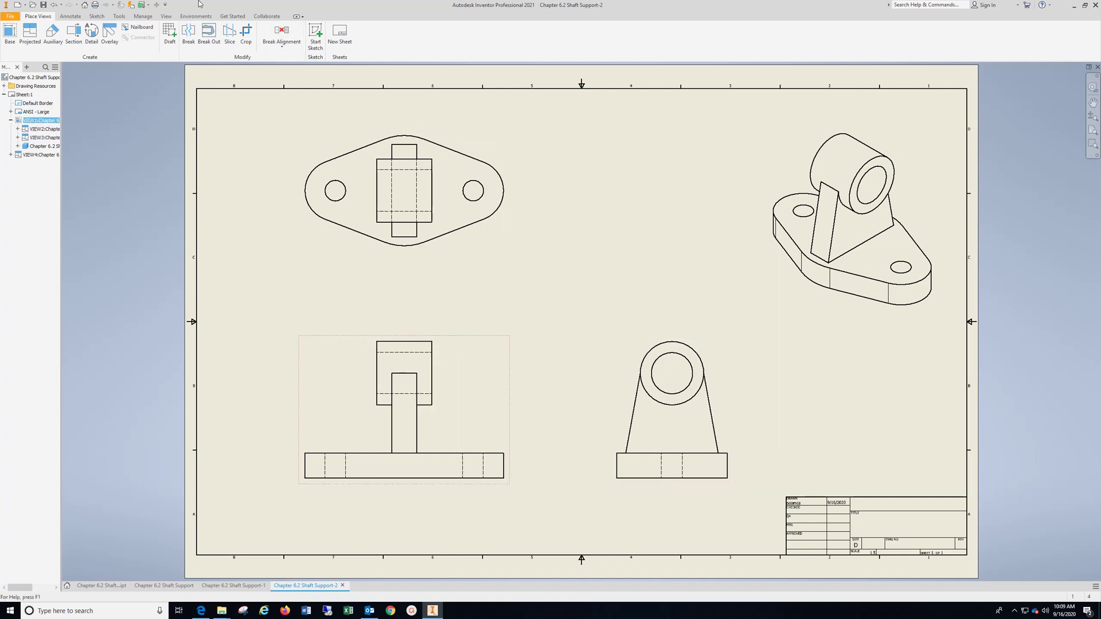
# Add center marks to the top view's two holes and the side view's boss hole.
pyautogui.click(69, 18)
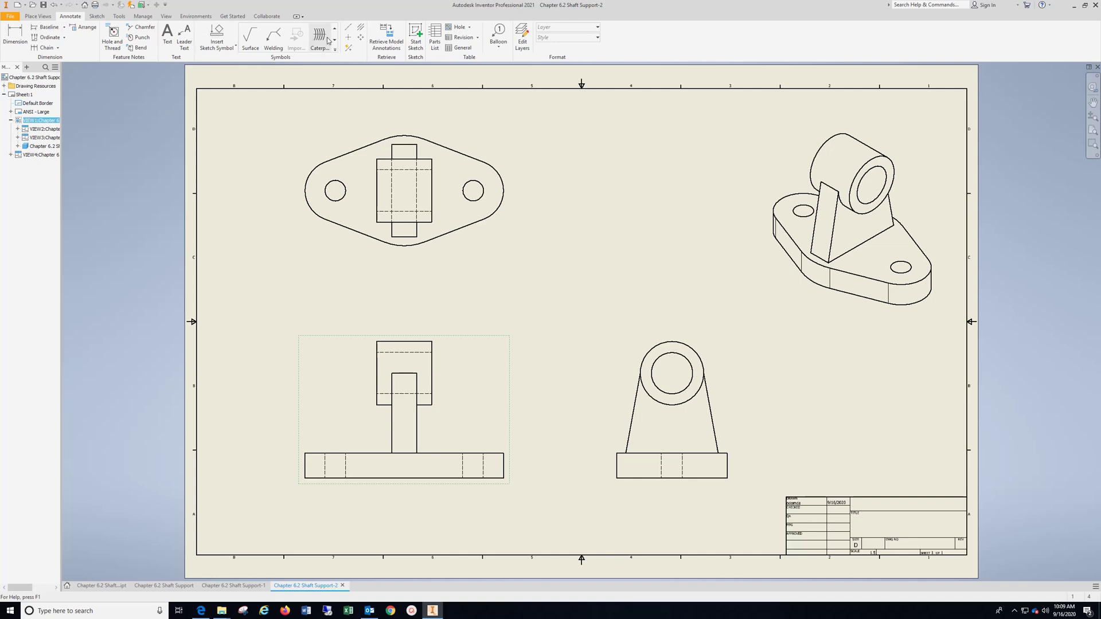
pyautogui.click(348, 37)
pyautogui.click(336, 189)
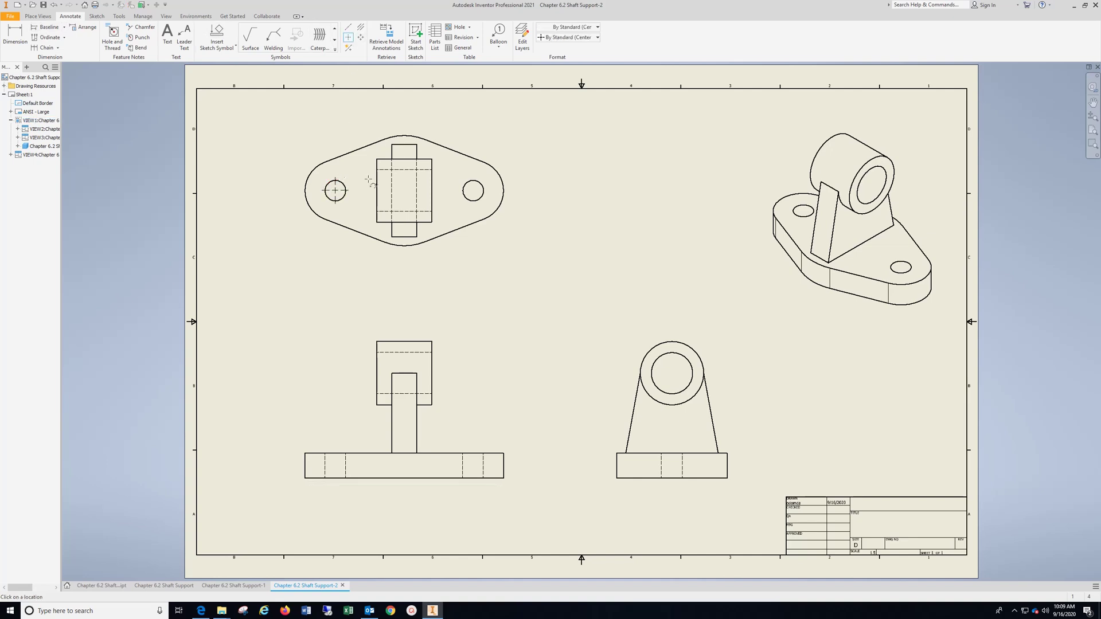
pyautogui.click(473, 190)
pyautogui.click(675, 354)
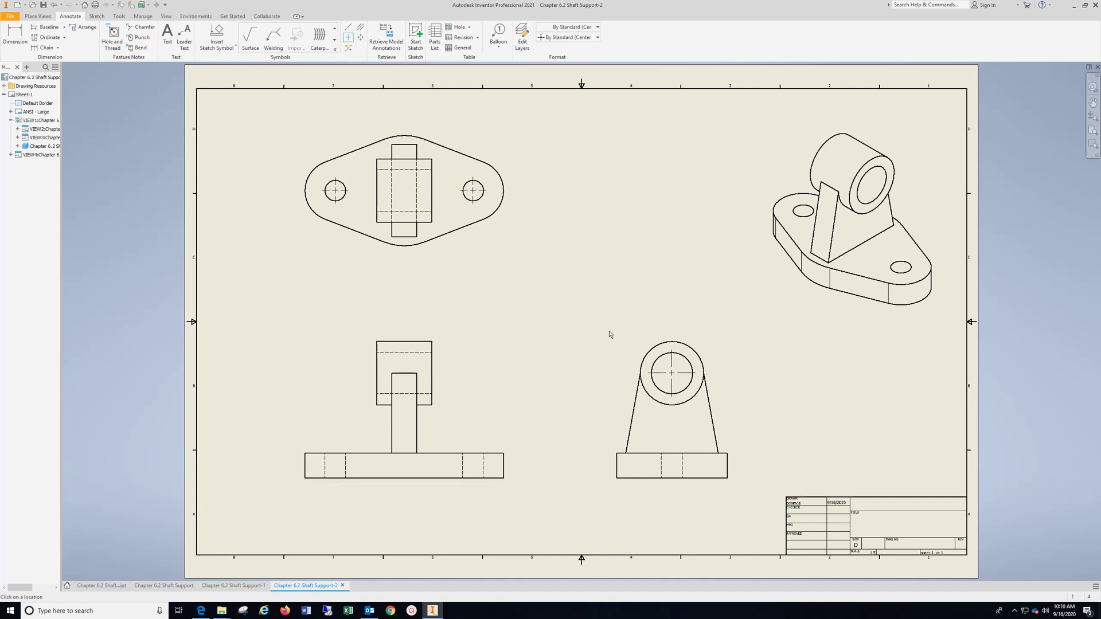
# Add bisector centerlines across the top view's center block and the front view's upright.
pyautogui.click(360, 28)
pyautogui.click(423, 212)
pyautogui.click(424, 170)
pyautogui.click(429, 393)
pyautogui.click(423, 354)
# Add bisector centerlines through the hidden base holes in the front and side views.
pyautogui.click(324, 467)
pyautogui.click(346, 467)
pyautogui.click(462, 474)
pyautogui.click(483, 467)
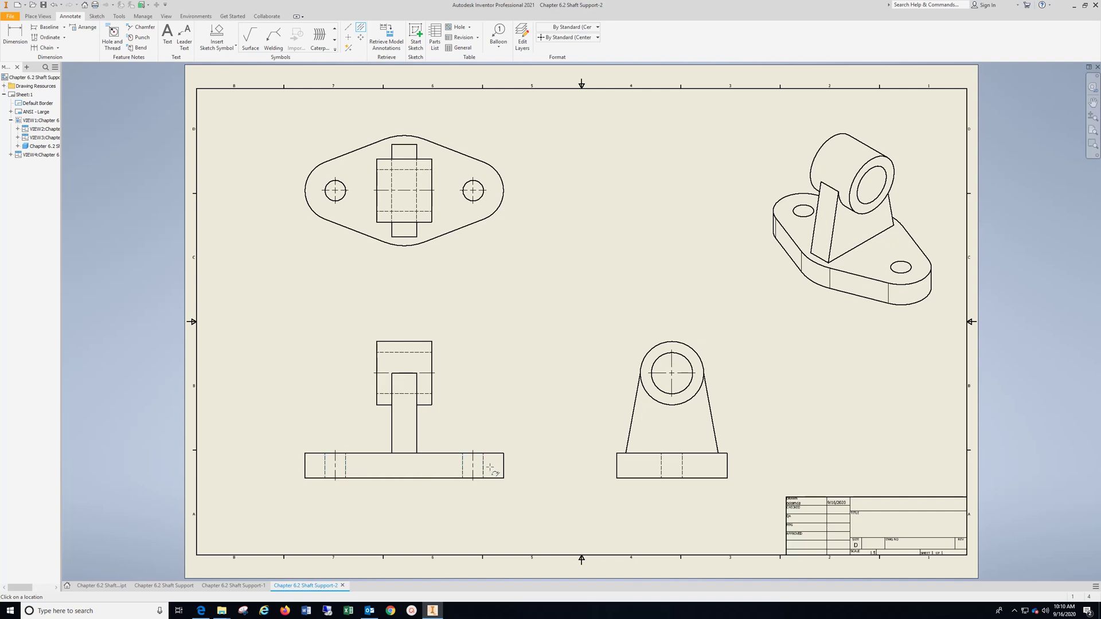
pyautogui.click(661, 470)
pyautogui.click(682, 467)
pyautogui.click(28, 39)
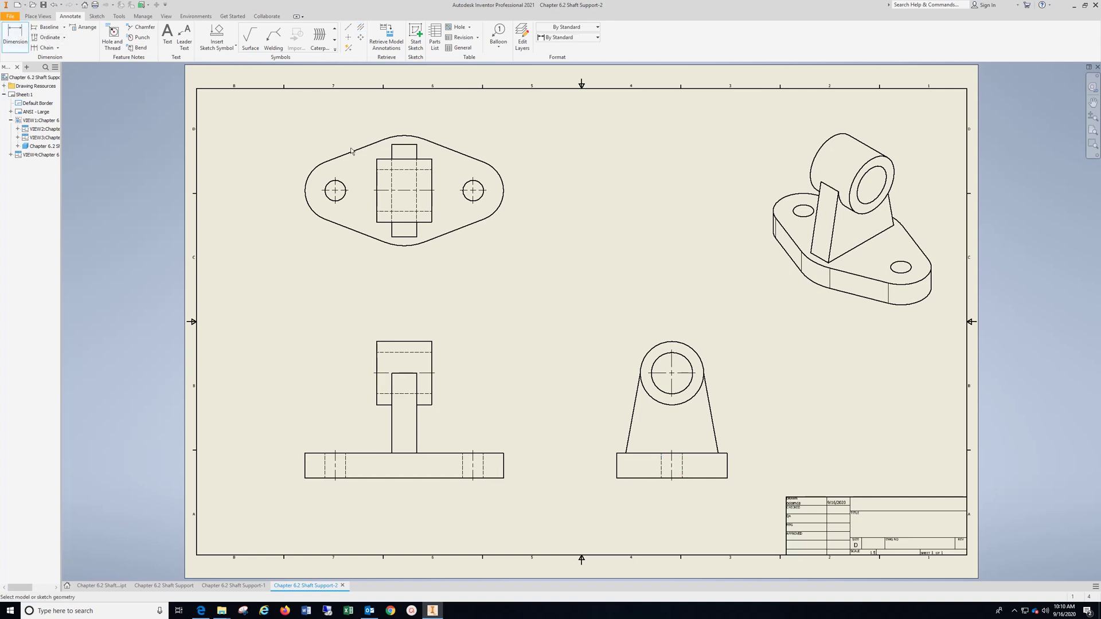
# Dimension the top view's 100.00 hole spacing and both R22.00 rounded ends.
pyautogui.click(335, 178)
pyautogui.click(473, 179)
pyautogui.click(456, 120)
pyautogui.click(261, 216)
pyautogui.click(309, 177)
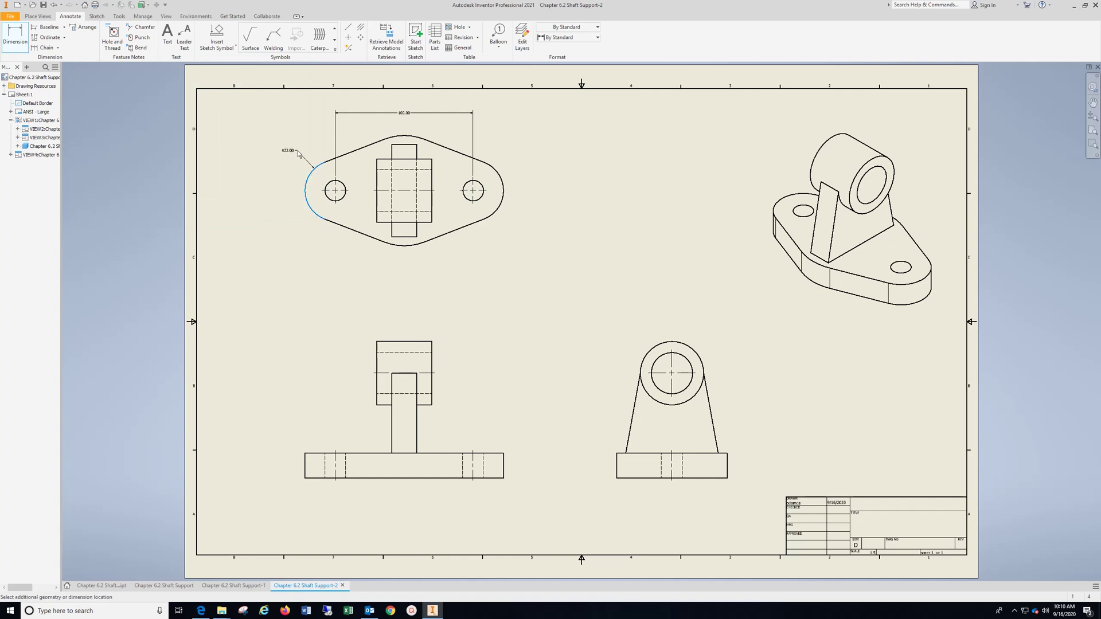
pyautogui.click(280, 158)
pyautogui.click(258, 217)
pyautogui.click(496, 172)
pyautogui.click(459, 150)
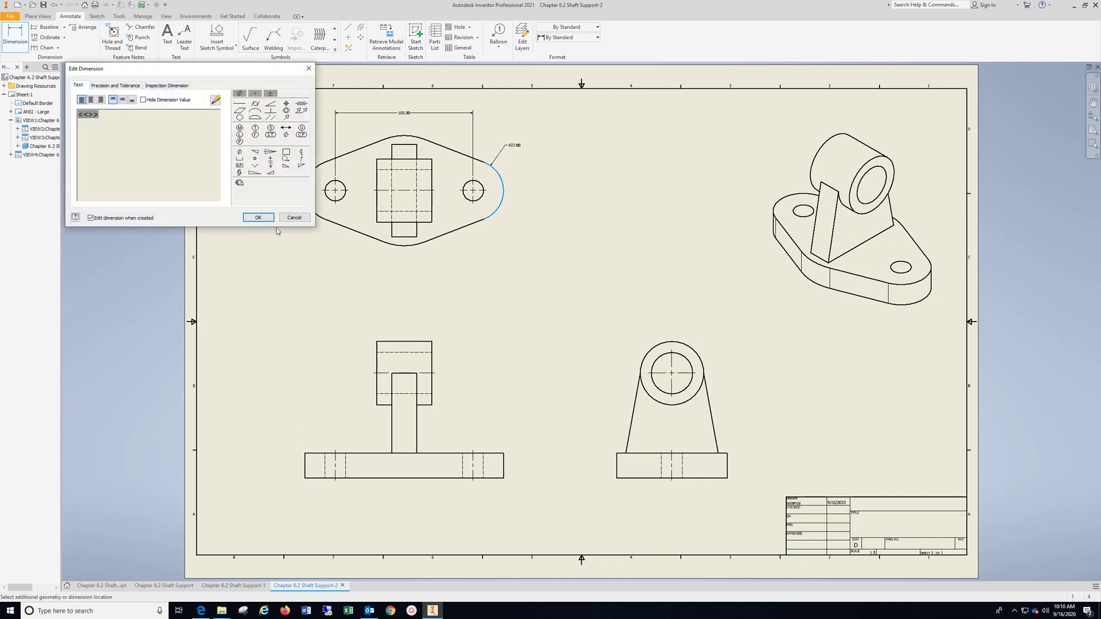
pyautogui.click(258, 217)
# Dimension both Ø15.00 holes and the 40.00 center block width in the top view.
pyautogui.click(330, 203)
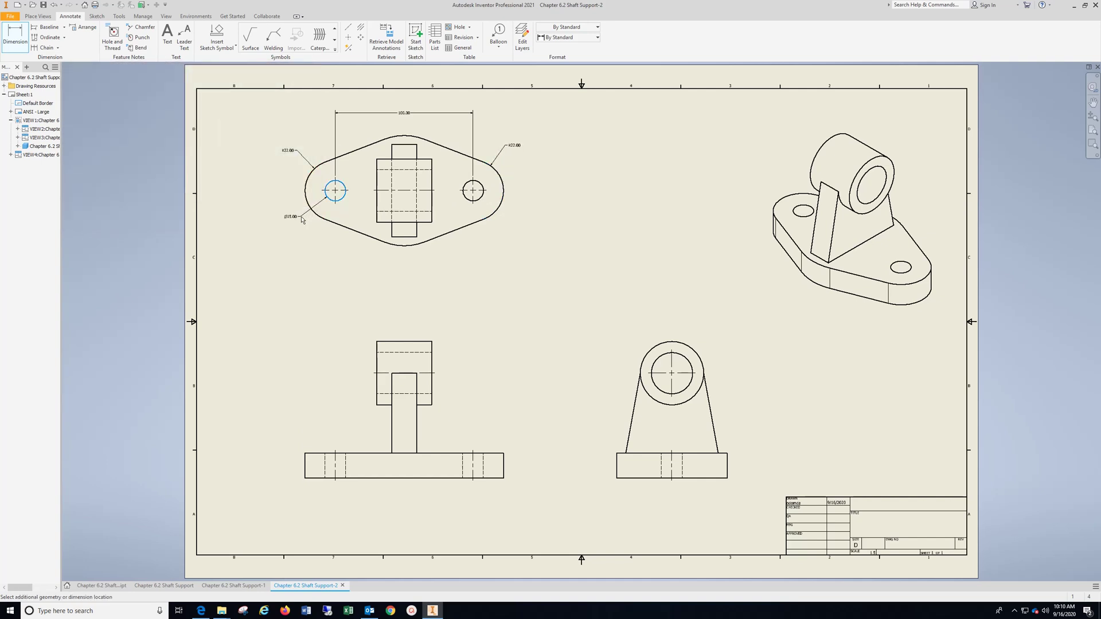
pyautogui.click(300, 220)
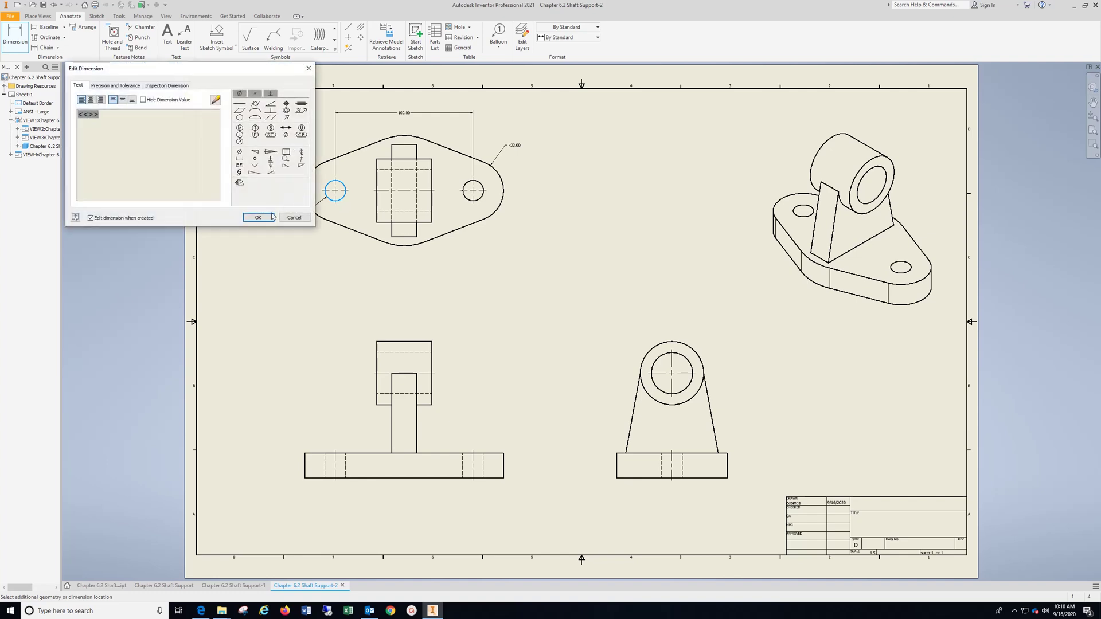
pyautogui.click(271, 218)
pyautogui.click(481, 199)
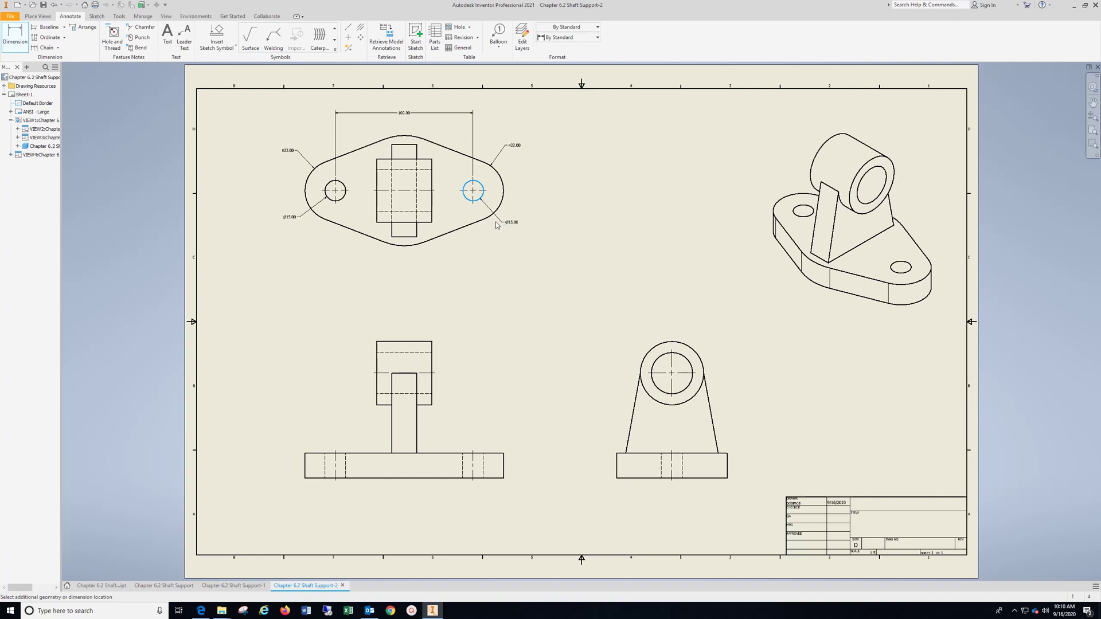
pyautogui.click(502, 224)
pyautogui.click(259, 218)
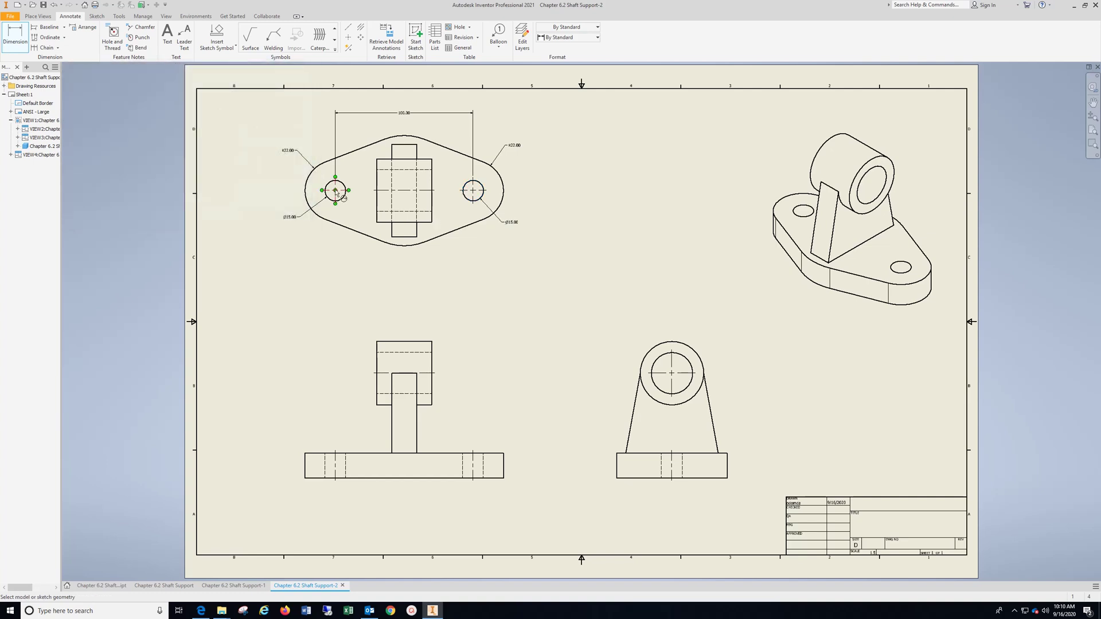
pyautogui.click(378, 167)
pyautogui.click(431, 178)
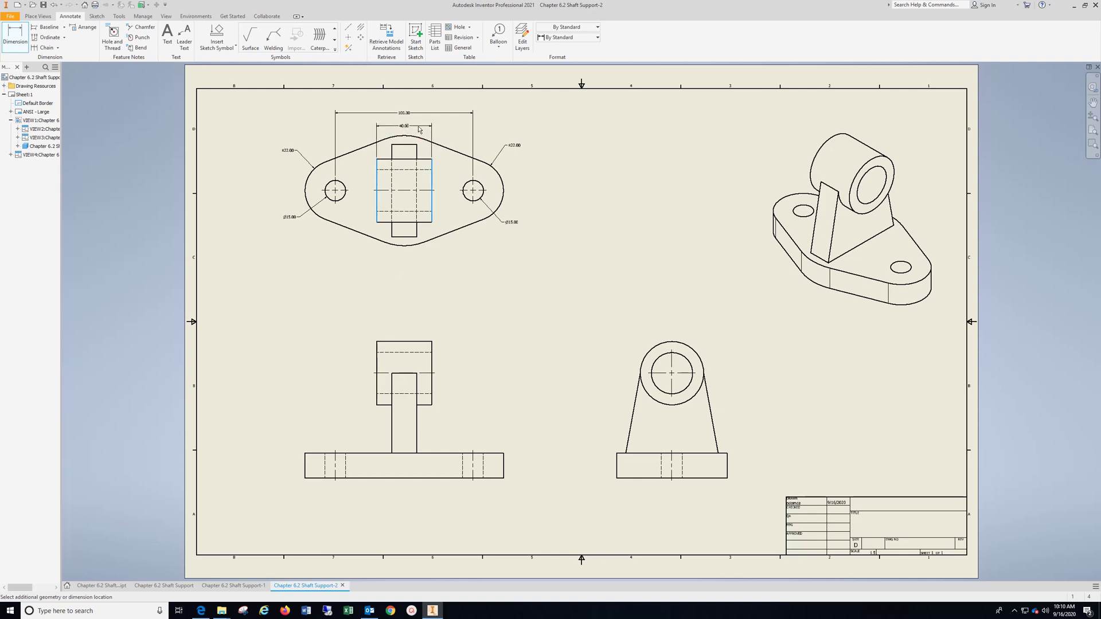
pyautogui.click(419, 126)
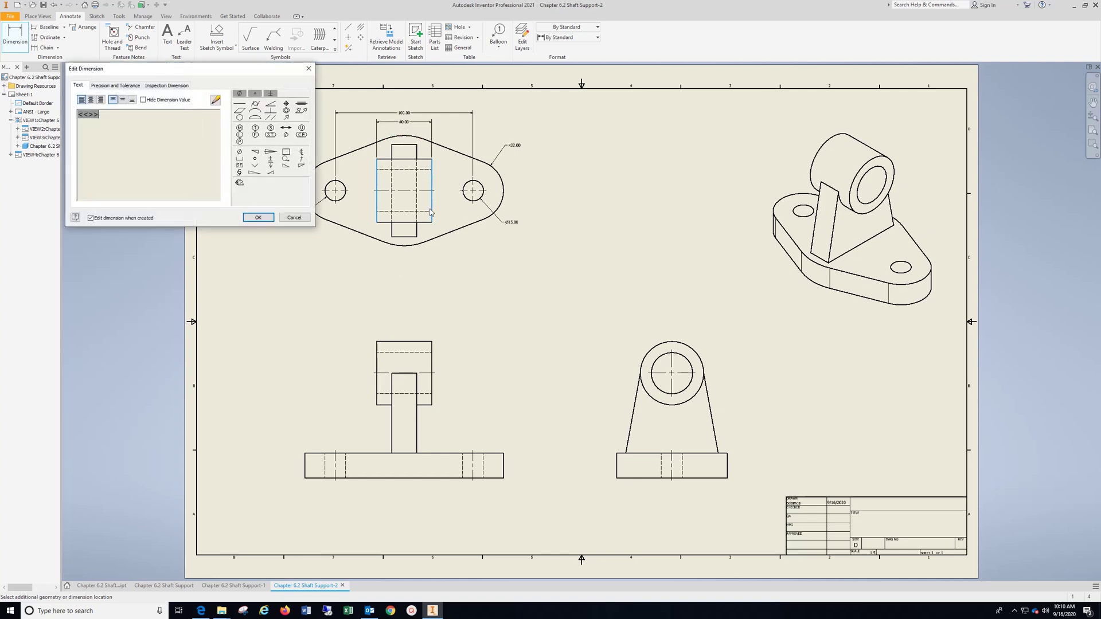
pyautogui.click(258, 218)
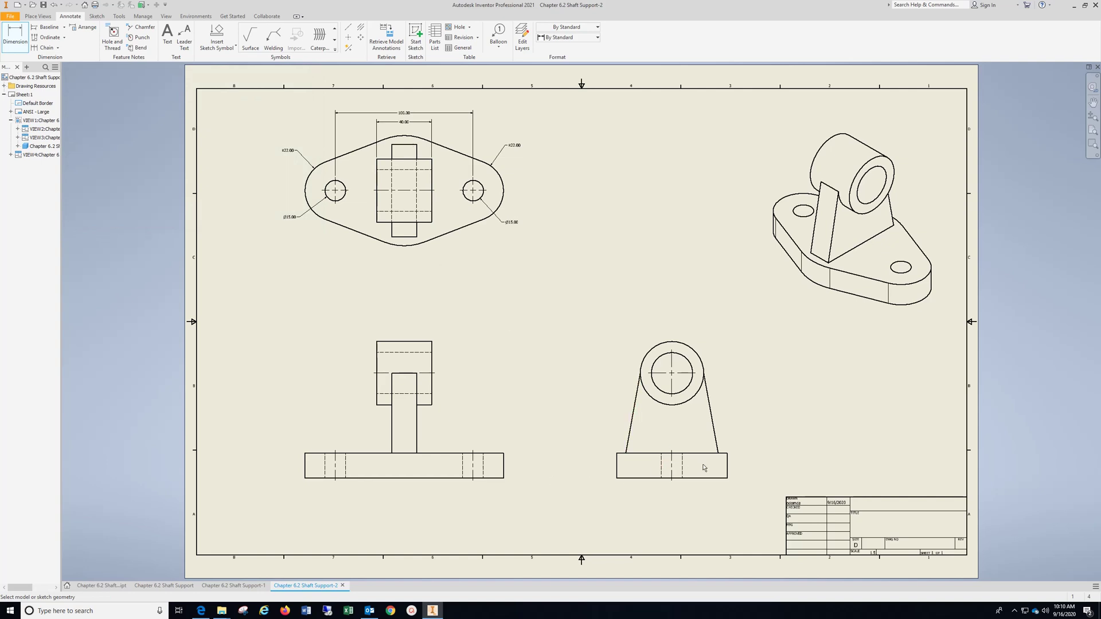
# Add the 76.00 height dimension from the base to the boss center.
pyautogui.click(686, 478)
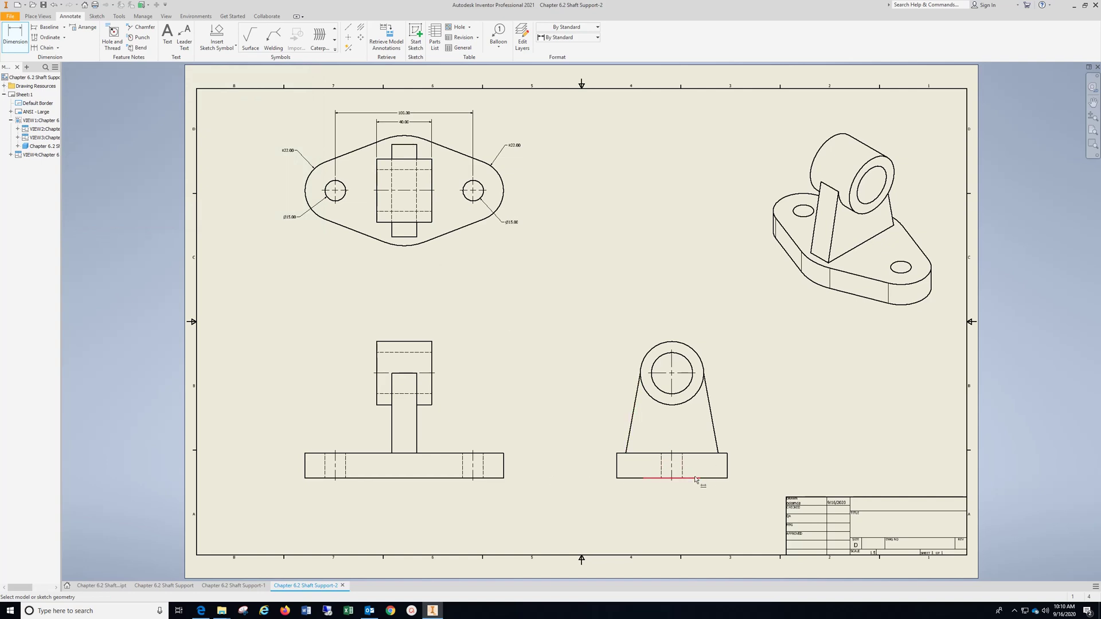
pyautogui.click(689, 385)
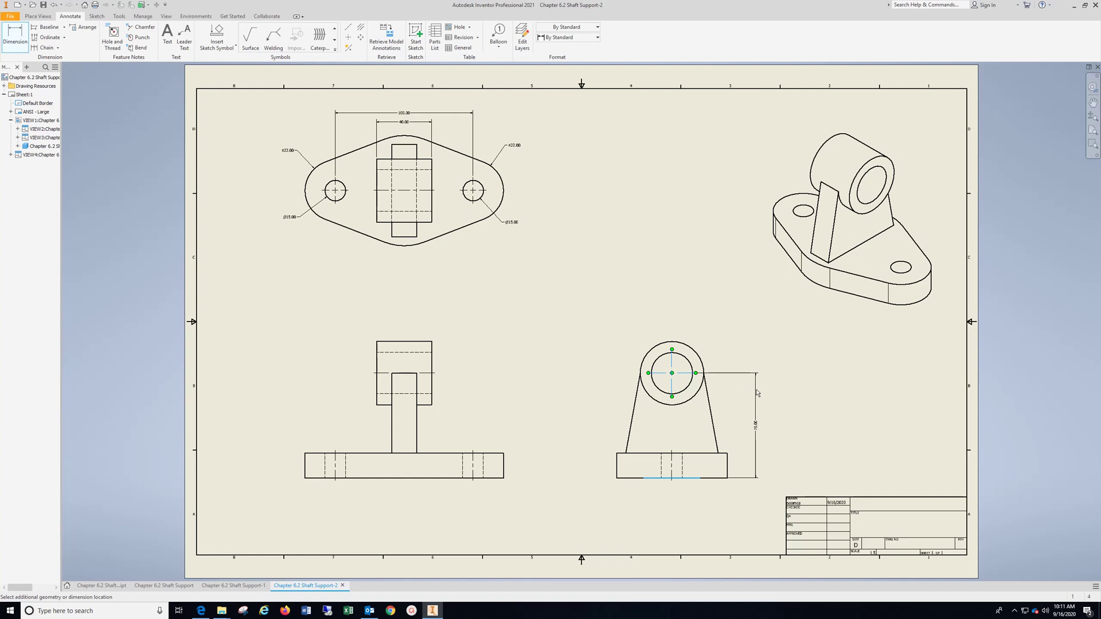
pyautogui.click(360, 298)
pyautogui.click(259, 222)
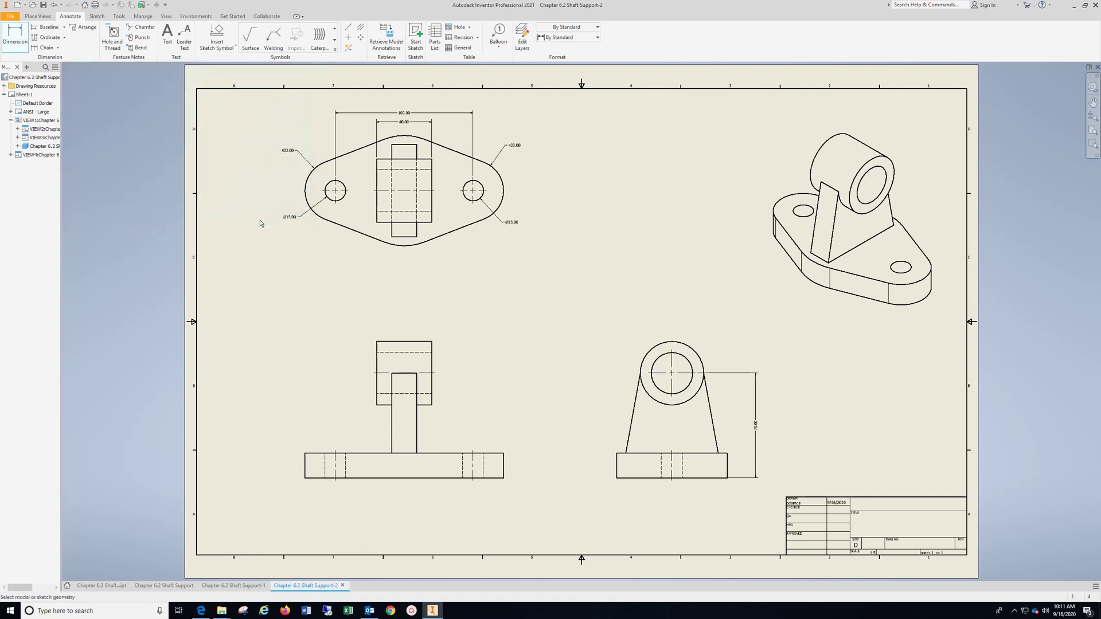
# Add the 18.00 base thickness and 18.00 upright width dimensions in the front view.
pyautogui.click(315, 478)
pyautogui.click(316, 453)
pyautogui.click(281, 450)
pyautogui.click(260, 223)
pyautogui.click(392, 438)
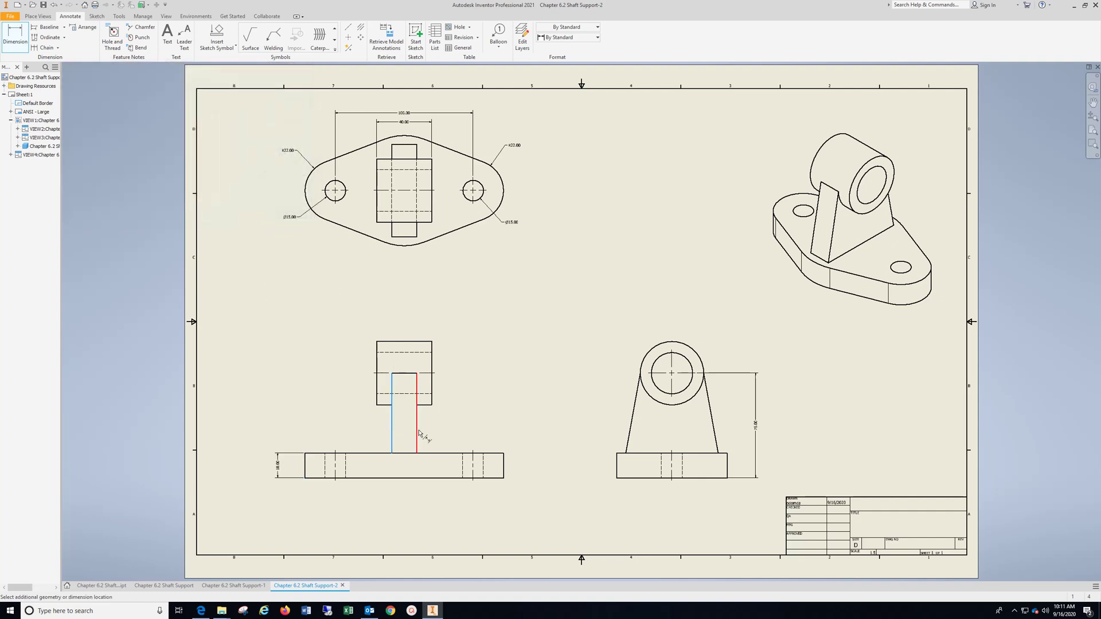
pyautogui.click(417, 436)
pyautogui.click(413, 420)
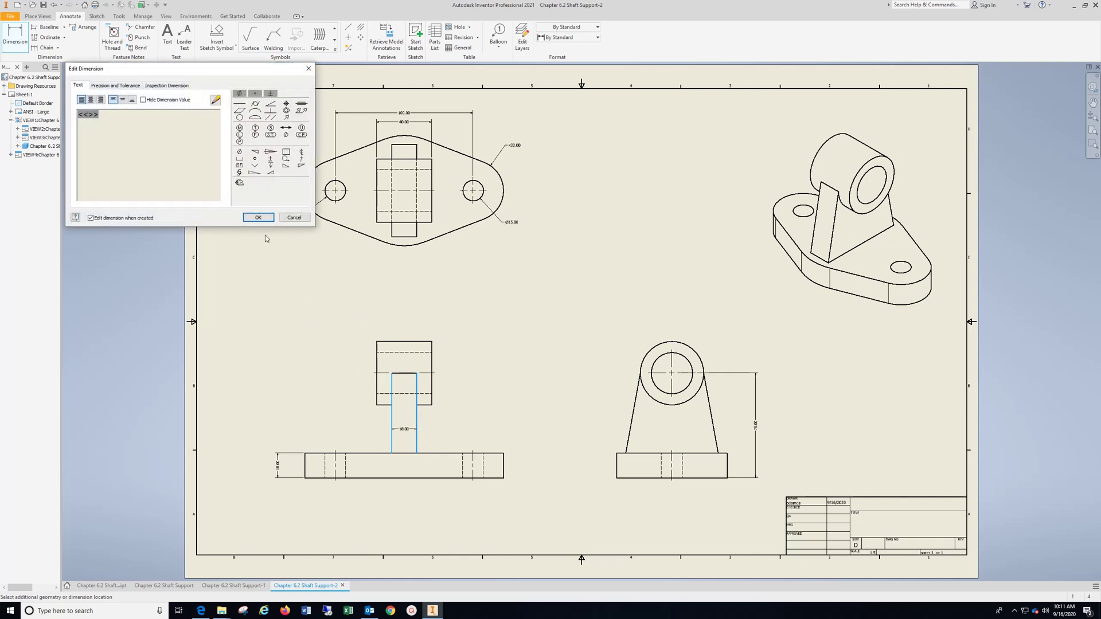
pyautogui.click(259, 222)
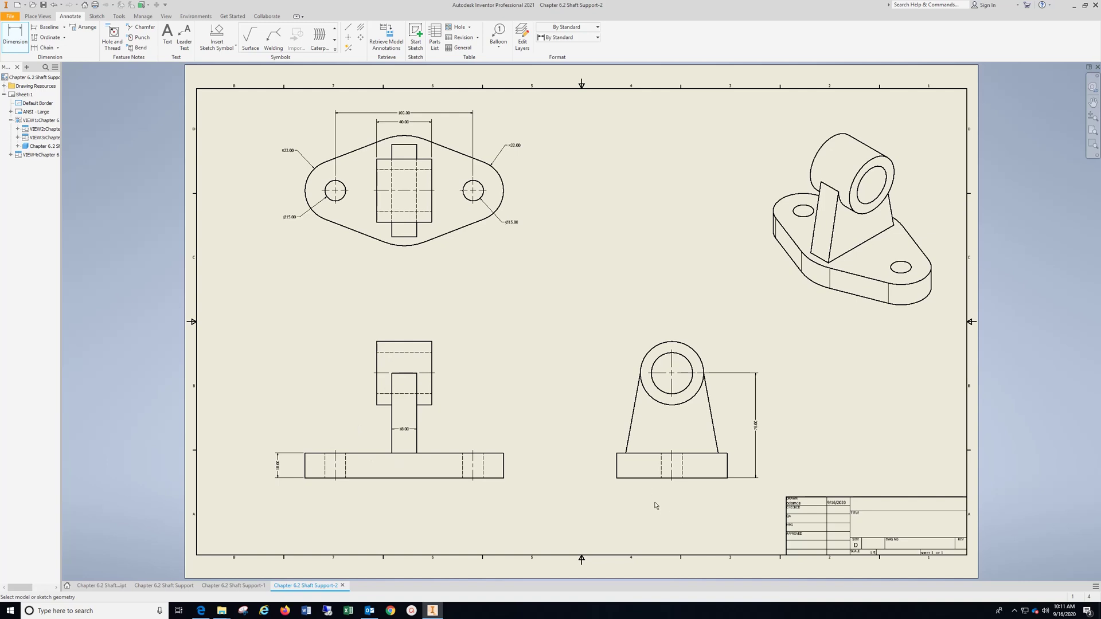
pyautogui.click(617, 471)
# Dimension the top view's lower arc as R40.00, placed just below it.
pyautogui.press('Escape')
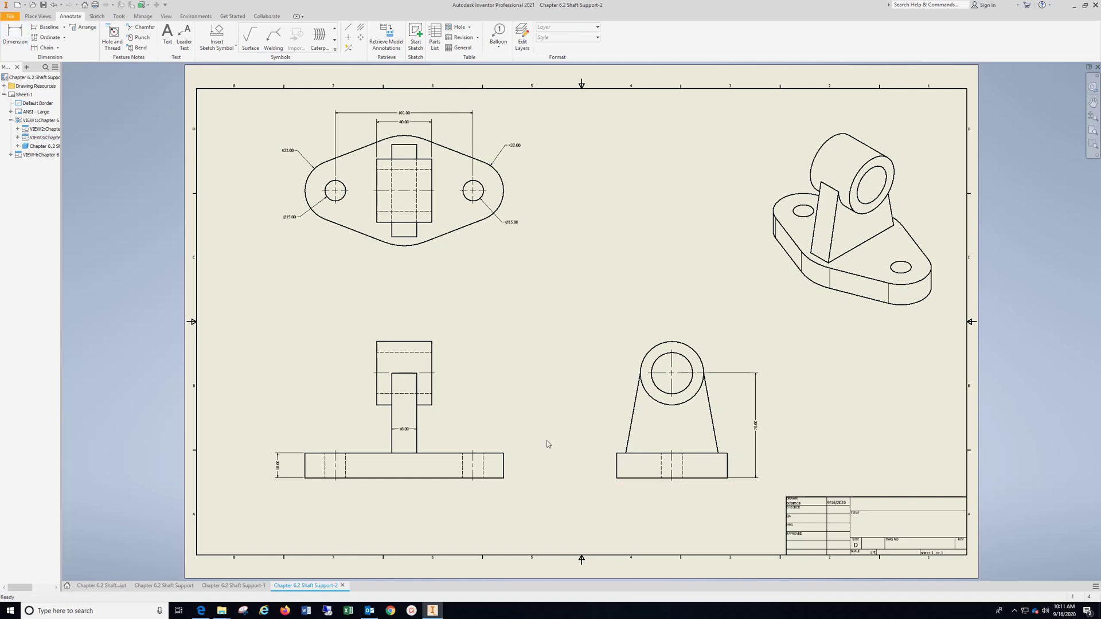
pyautogui.click(411, 246)
pyautogui.click(11, 45)
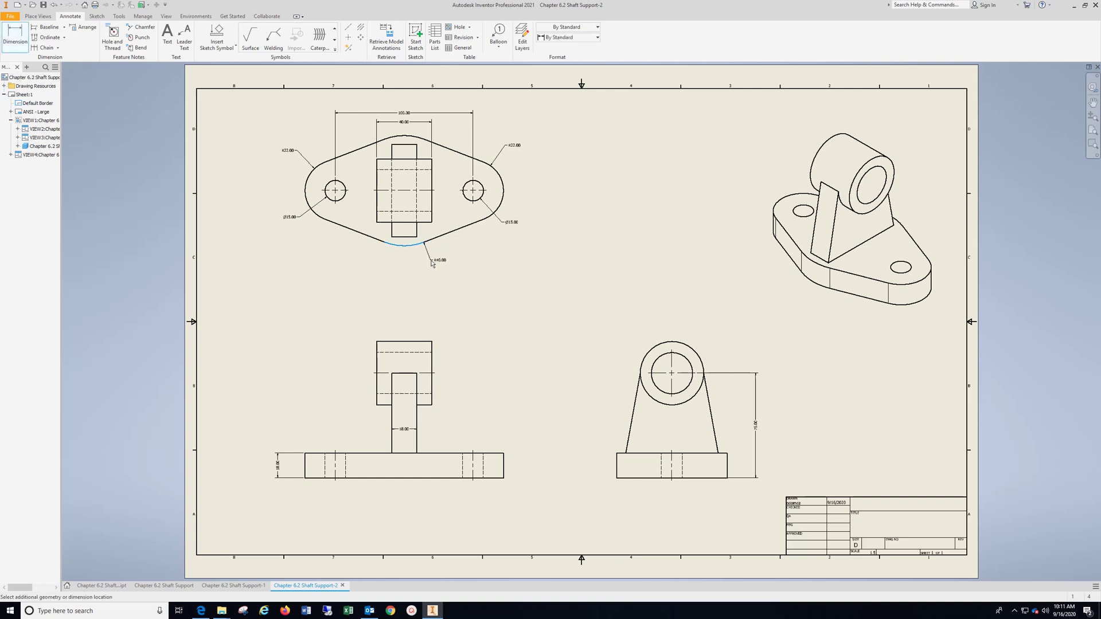
pyautogui.click(430, 262)
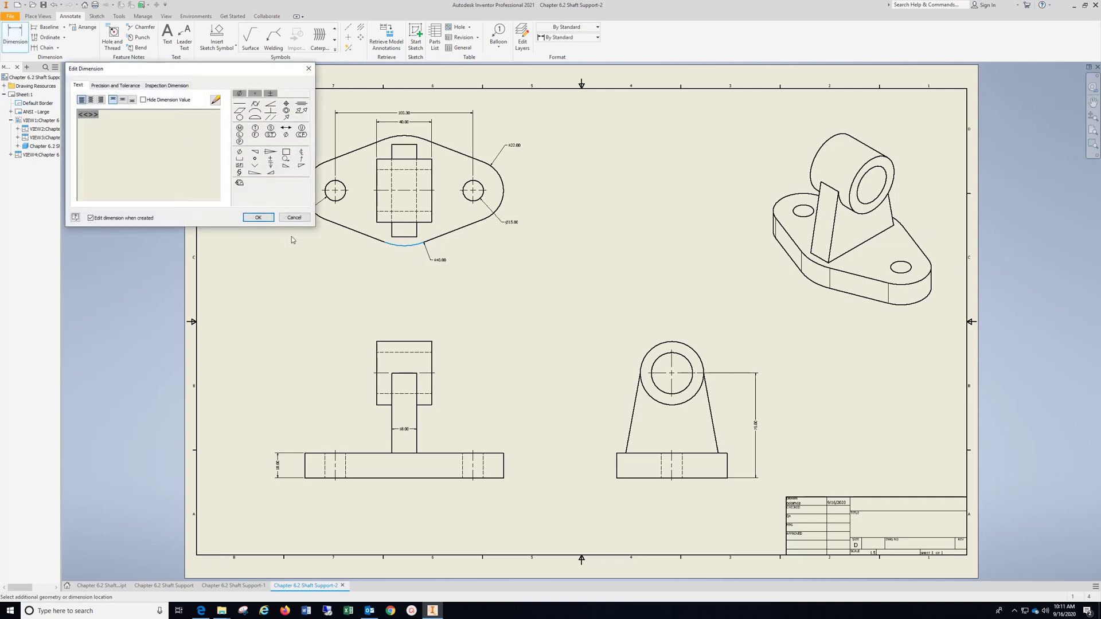
pyautogui.click(258, 217)
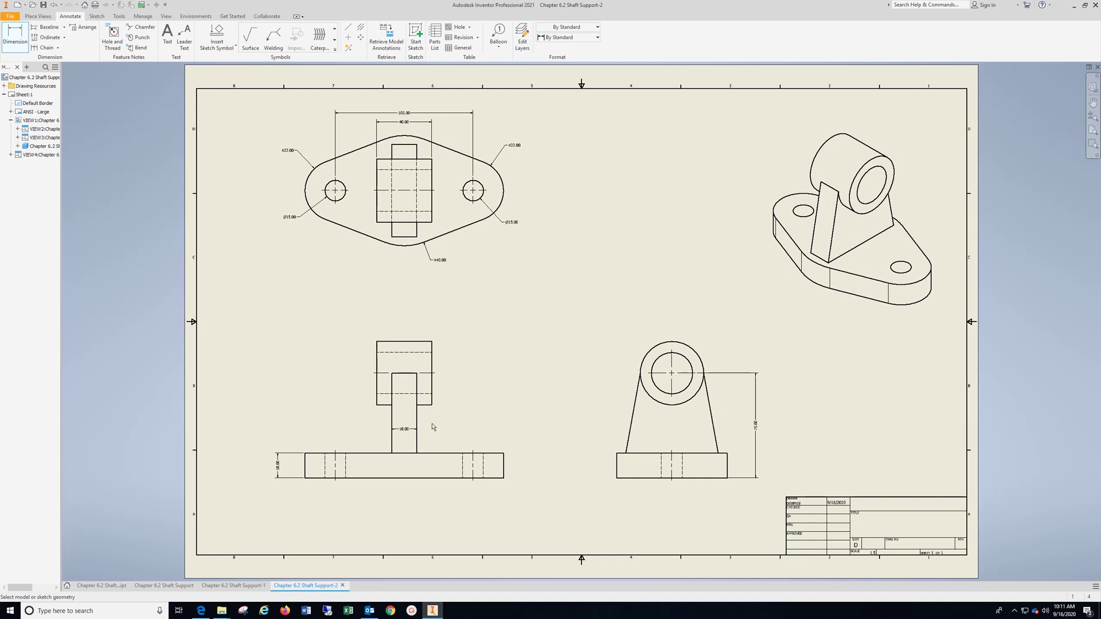
# Zoom into the title block and add 'Your Name' in its top cell at 6.10 mm height.
pyautogui.moveTo(926, 525)
pyautogui.mouseDown(button='middle')
pyautogui.moveTo(776, 460)
pyautogui.moveTo(586, 418)
pyautogui.mouseUp(button='middle')
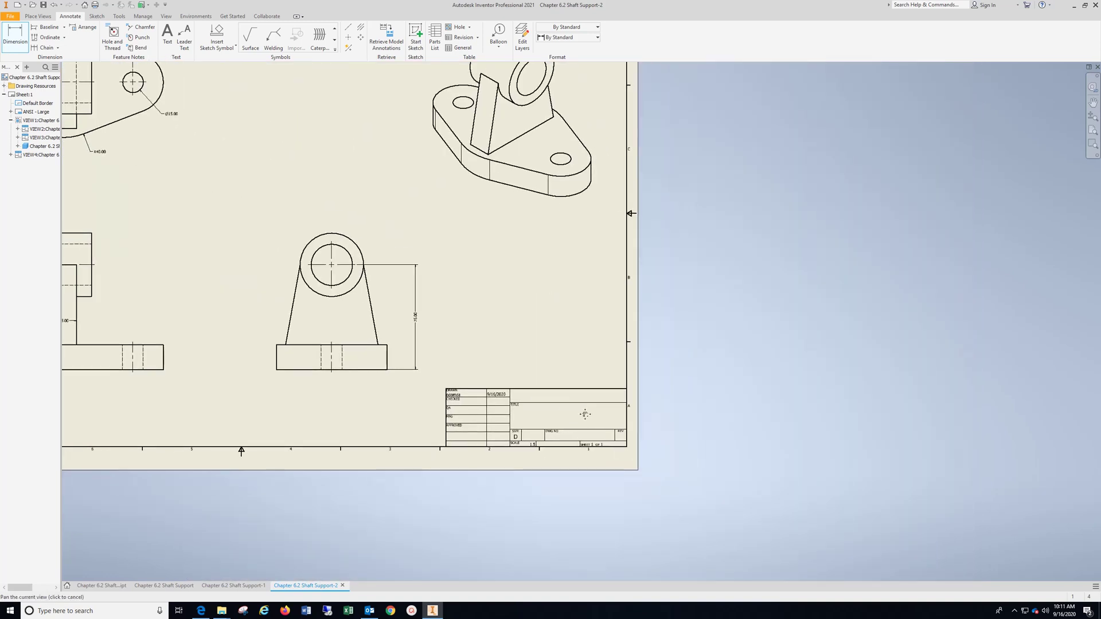
pyautogui.scroll(5, 588, 424)
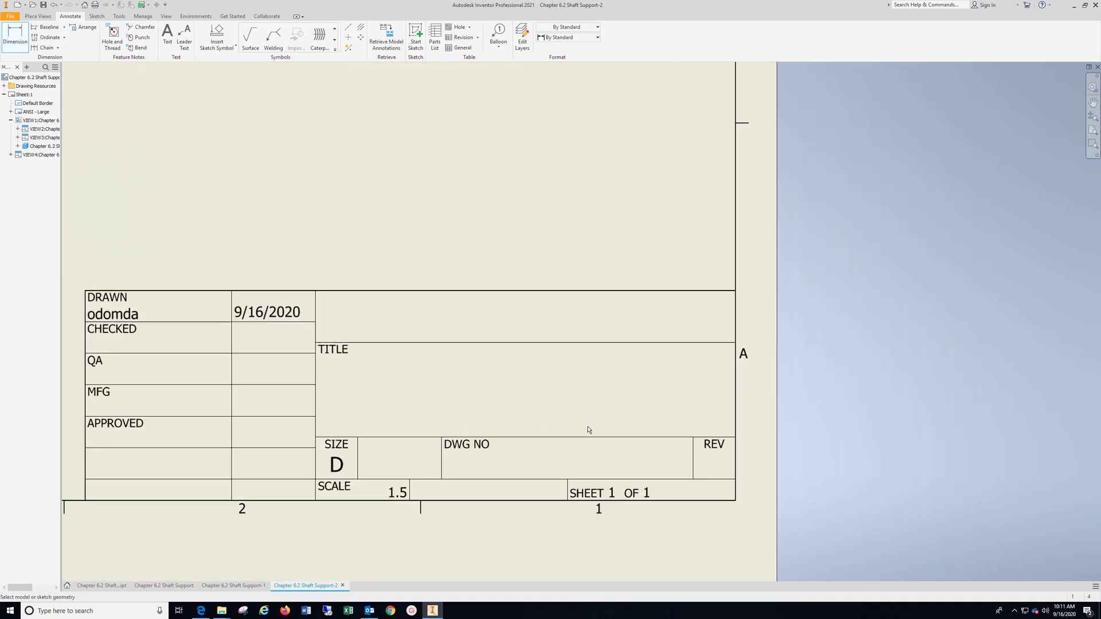
pyautogui.click(167, 37)
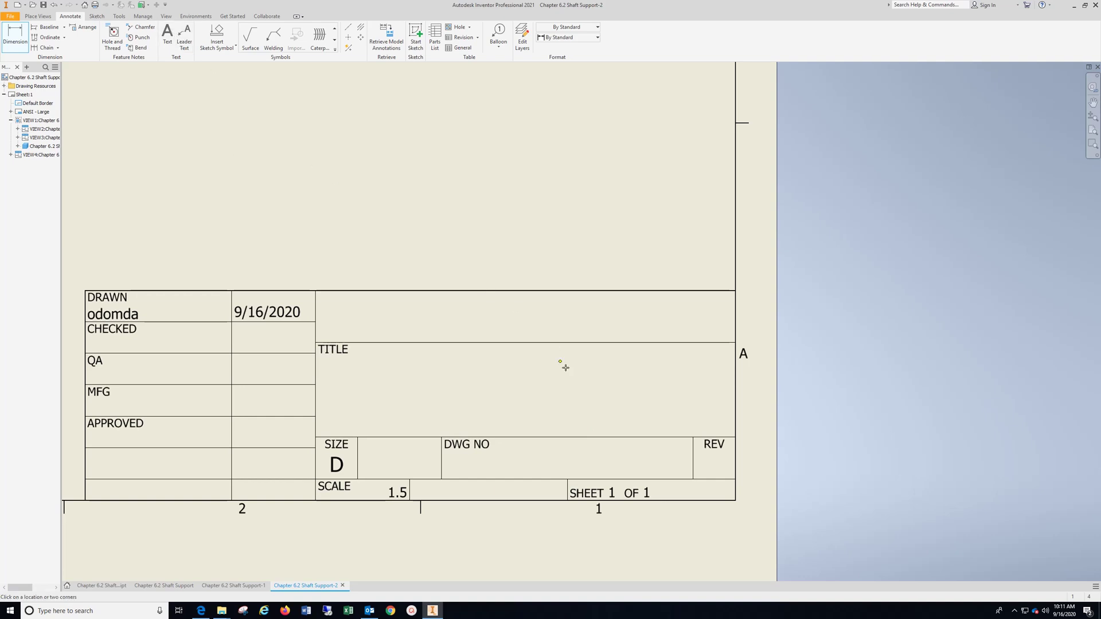
pyautogui.click(489, 312)
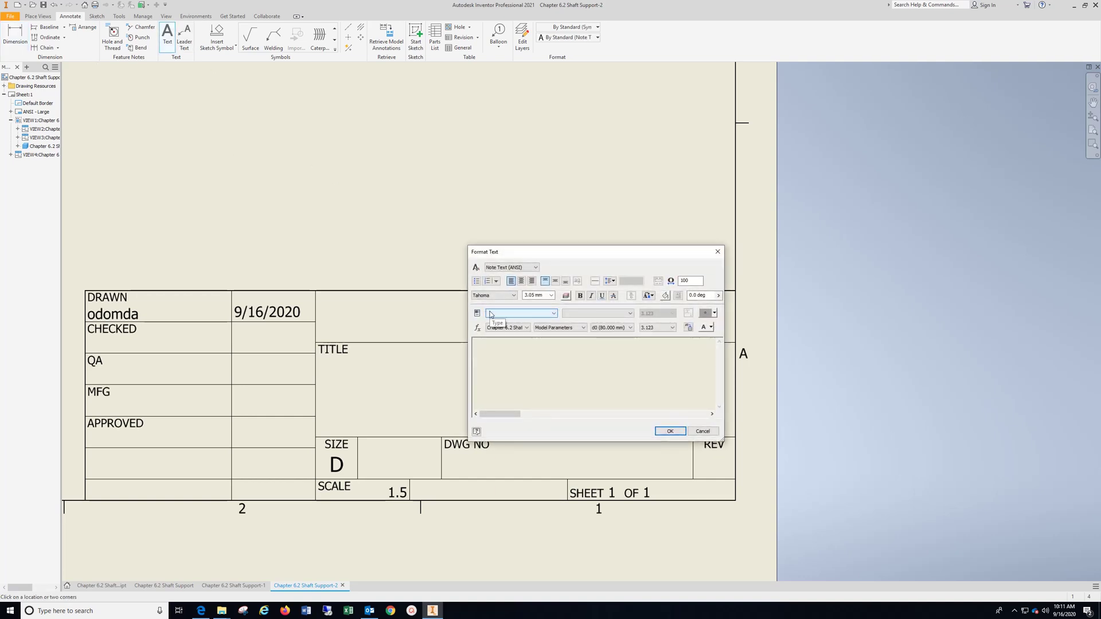
pyautogui.write('Your Name')
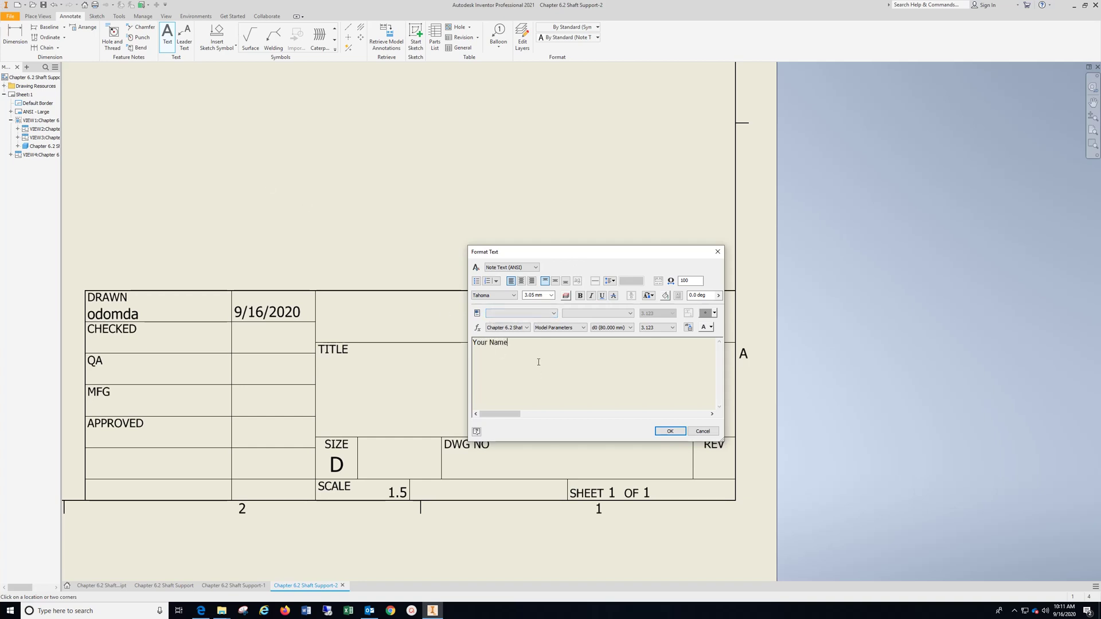
pyautogui.moveTo(526, 349); pyautogui.dragTo(442, 335)
pyautogui.click(551, 295)
pyautogui.click(557, 319)
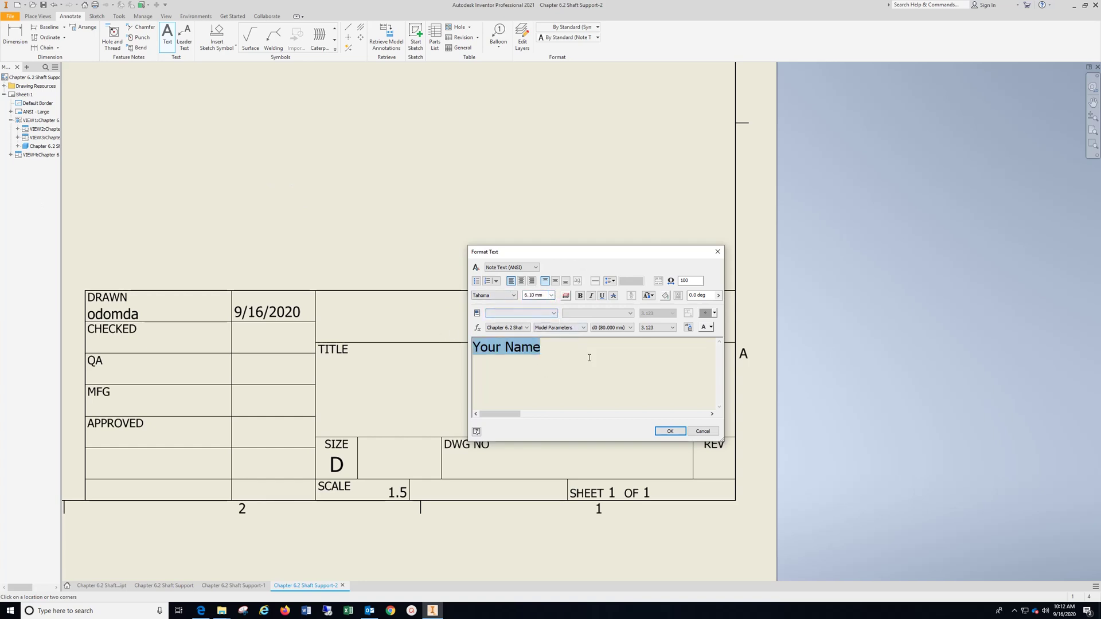
pyautogui.click(670, 431)
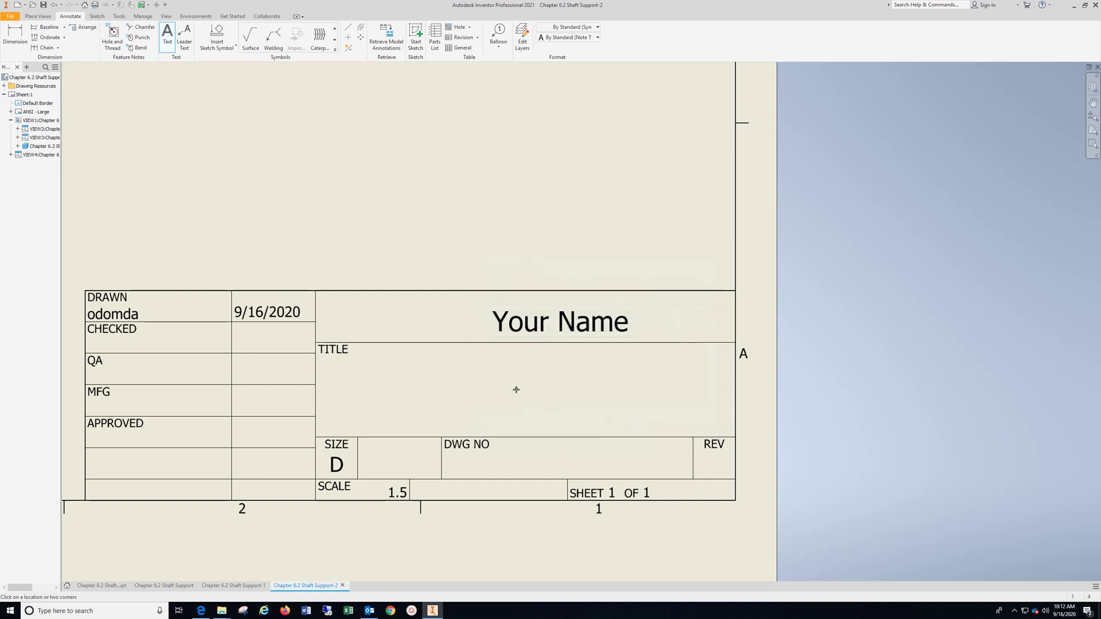
# Add 'Chapter 6.2' in the title field at 6.10 mm text height.
pyautogui.click(515, 388)
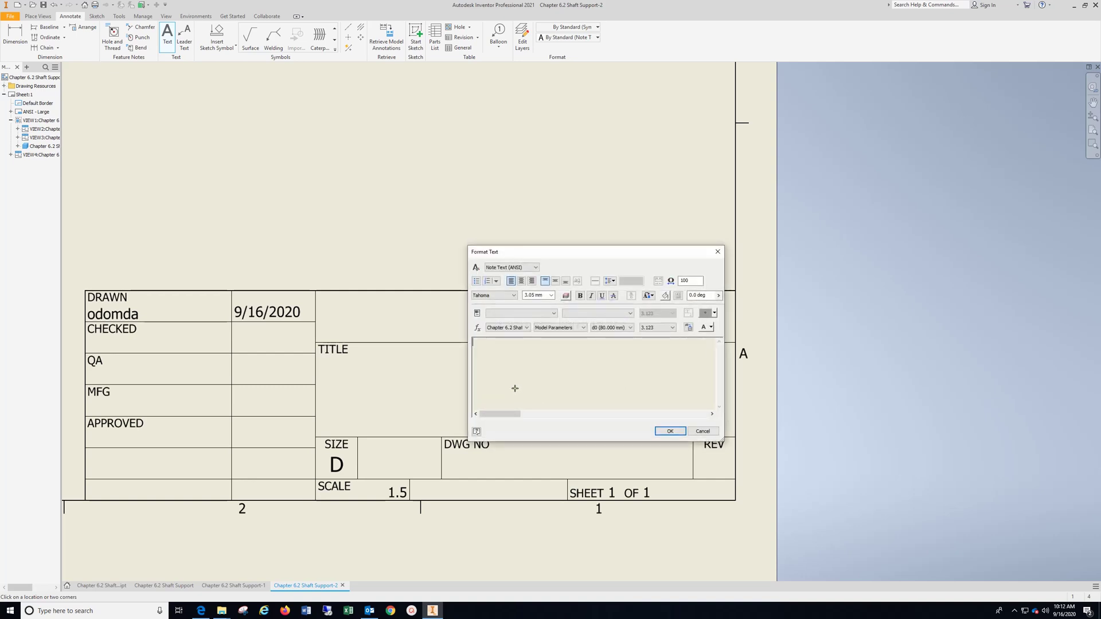
pyautogui.write('Chapter 6.2')
pyautogui.moveTo(520, 348); pyautogui.dragTo(429, 346)
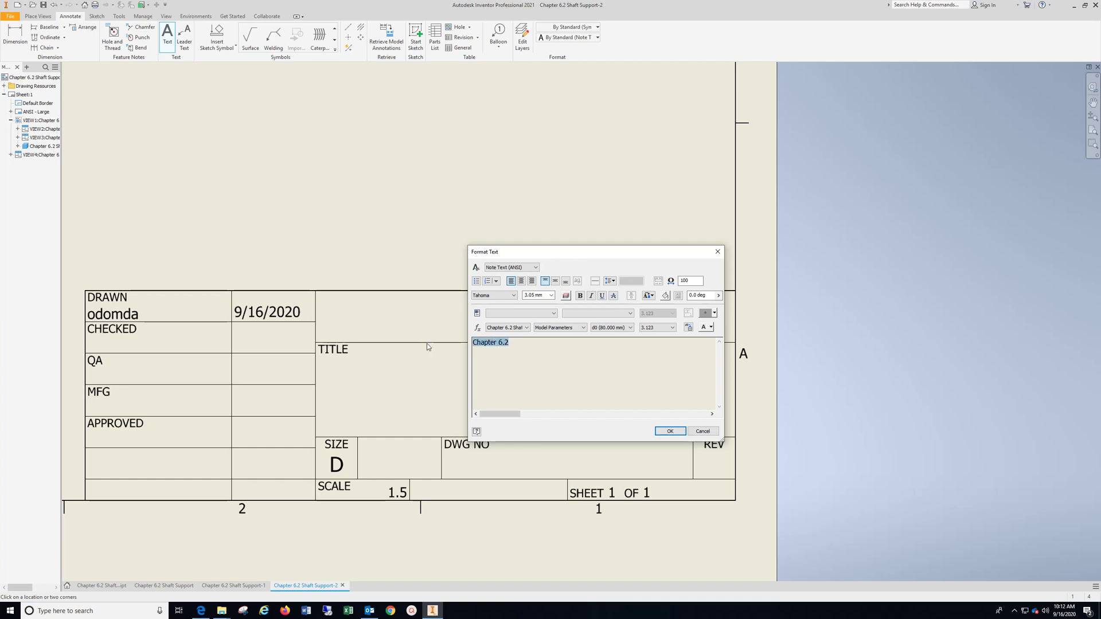
pyautogui.click(551, 296)
pyautogui.click(532, 320)
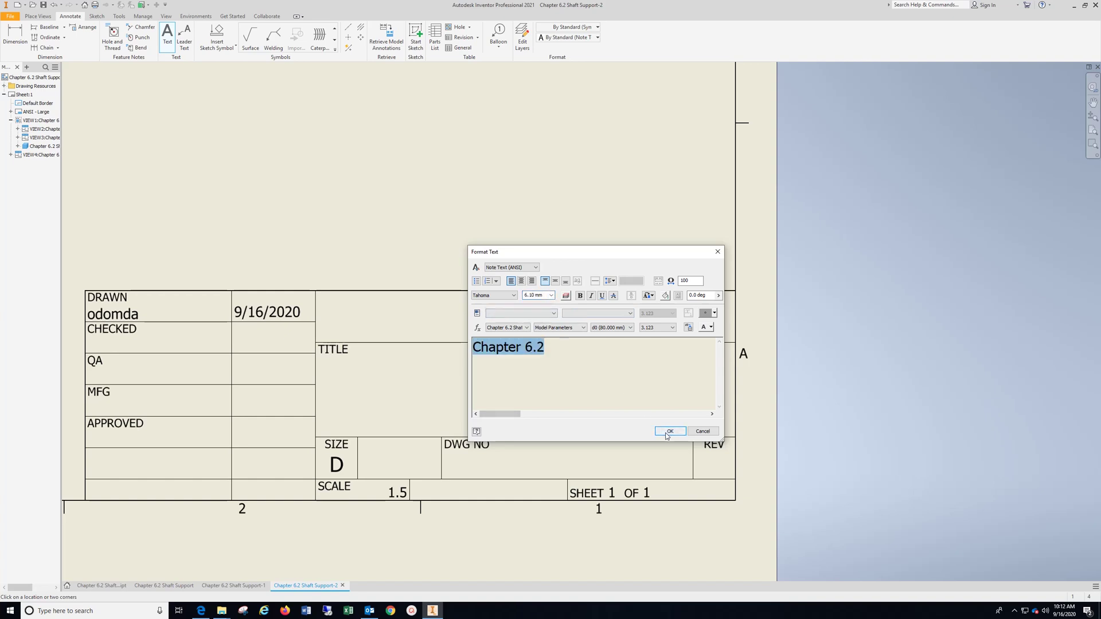
pyautogui.click(667, 431)
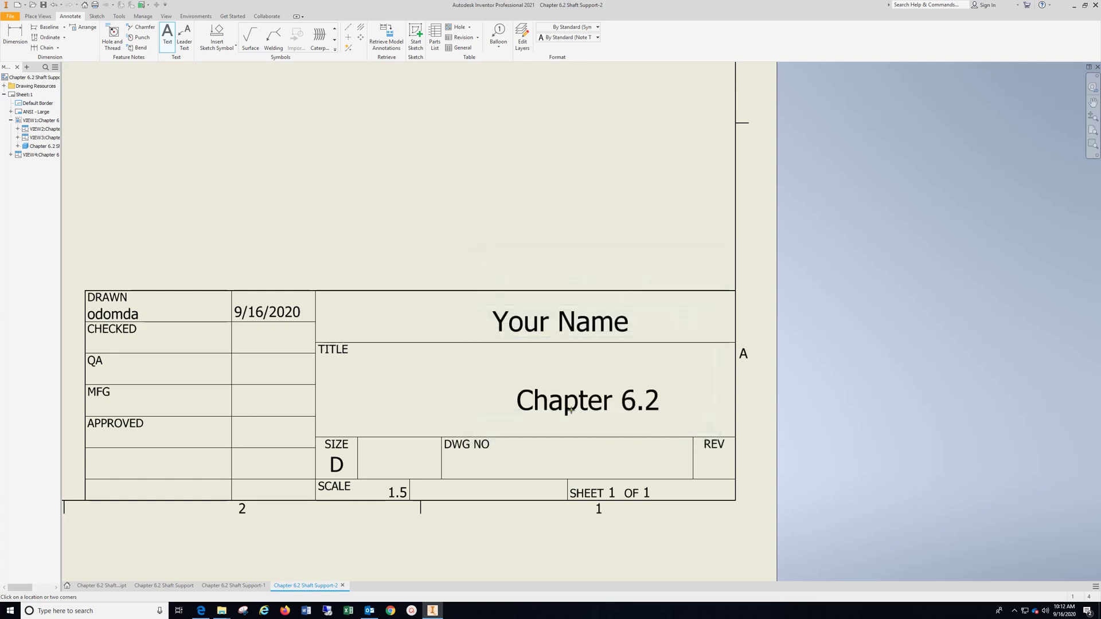
# Add a 6.10 mm 'Material: Carbon Steel' note left of the title block, moved above the border.
pyautogui.hscroll(-5, 398, 226)
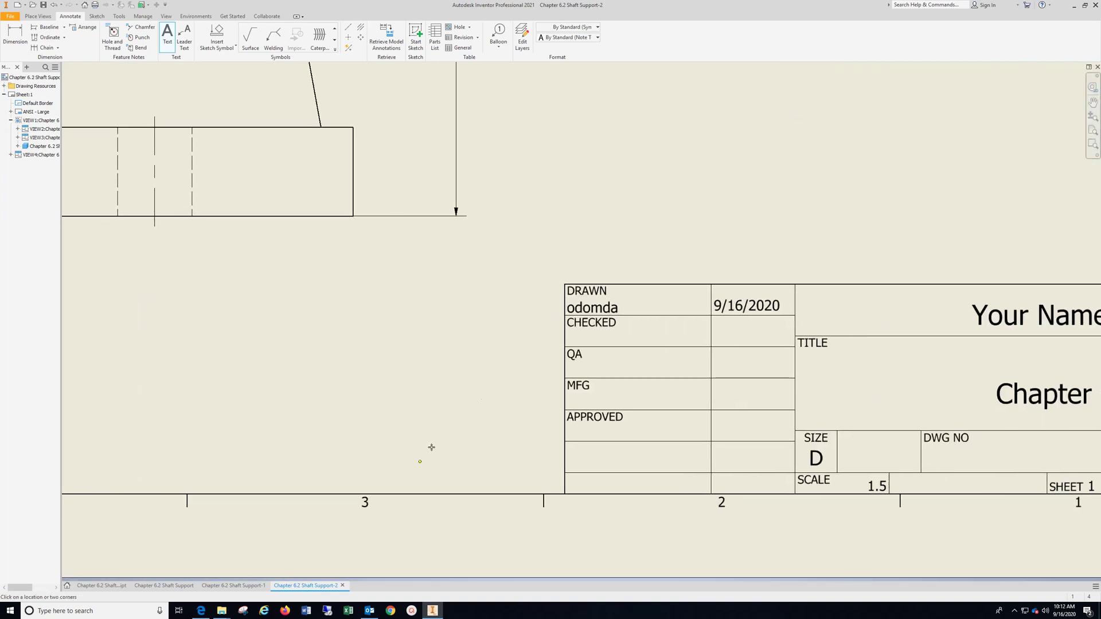
pyautogui.click(311, 462)
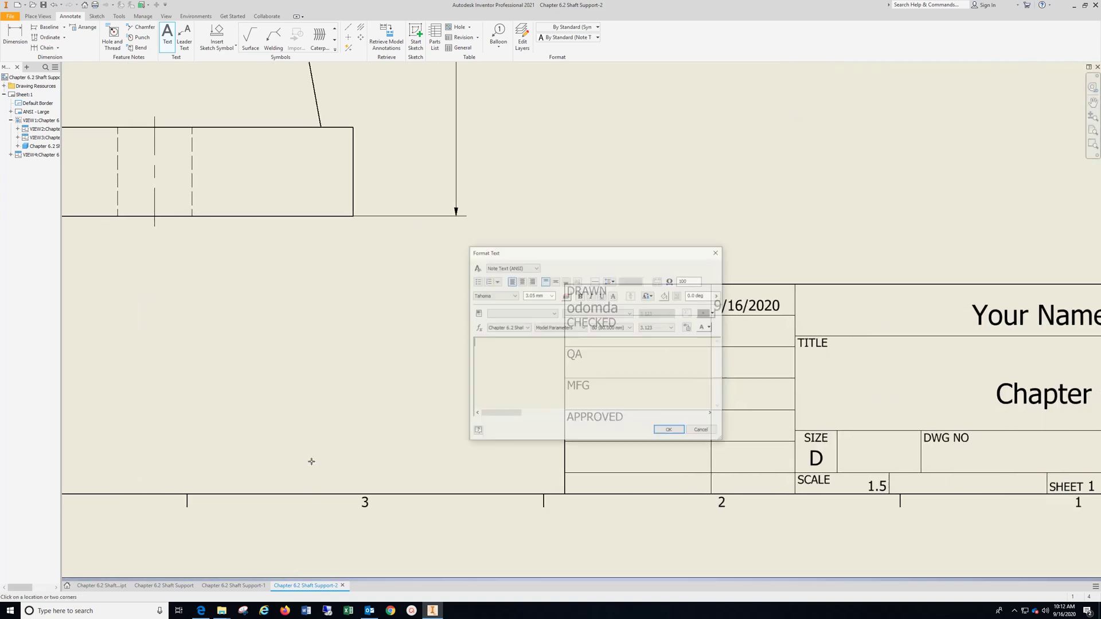
pyautogui.write('M')
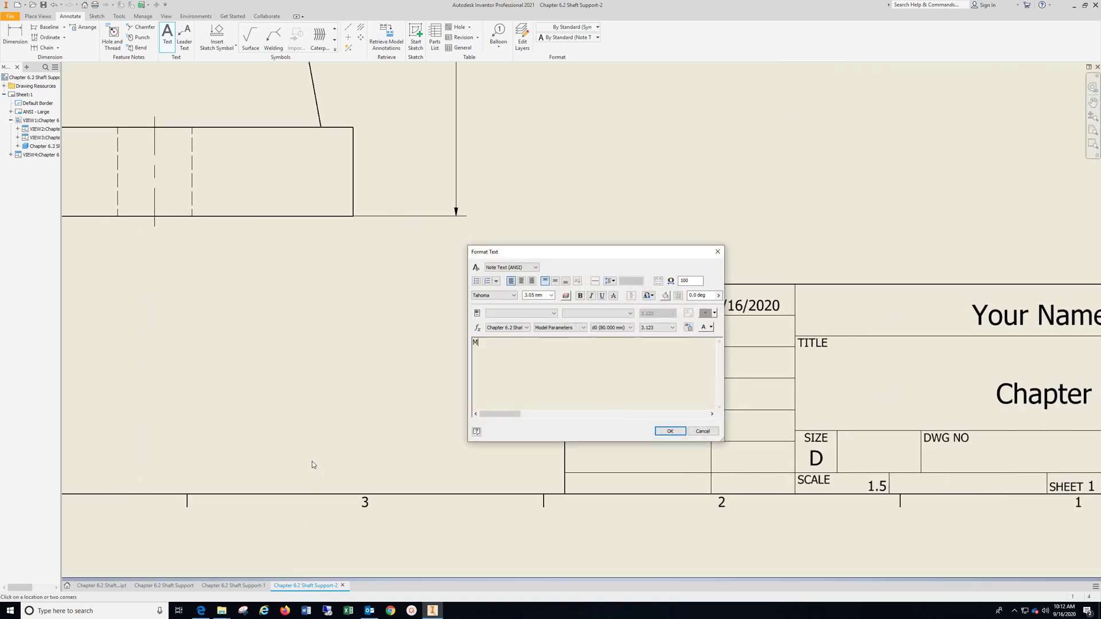
pyautogui.write('aterial: C')
pyautogui.write('arbo')
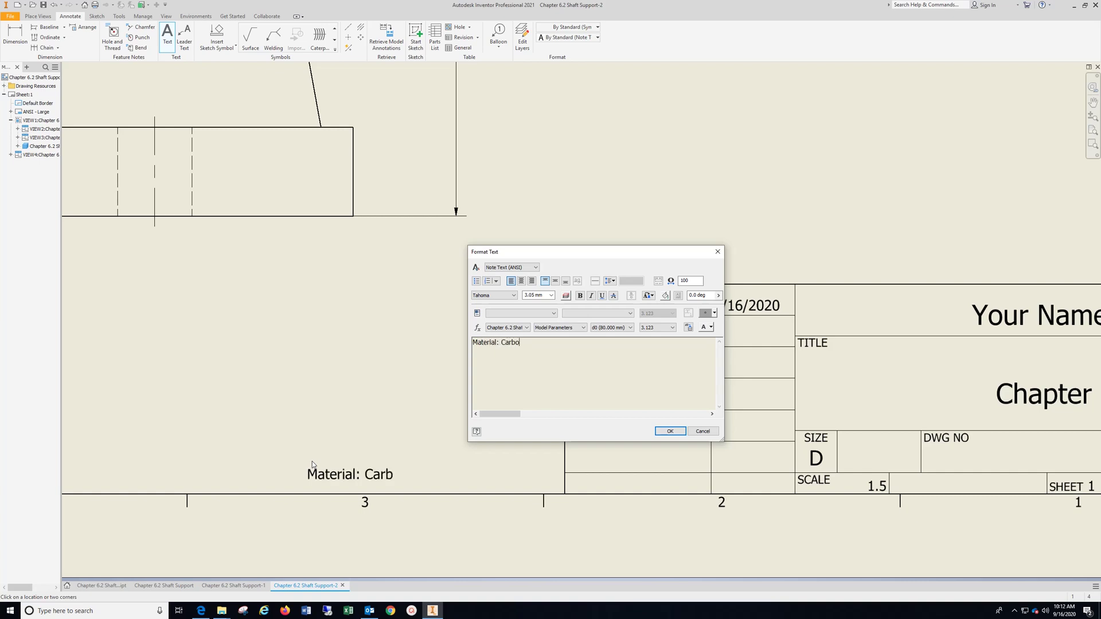
pyautogui.write('n Steel')
pyautogui.moveTo(541, 343); pyautogui.dragTo(472, 342)
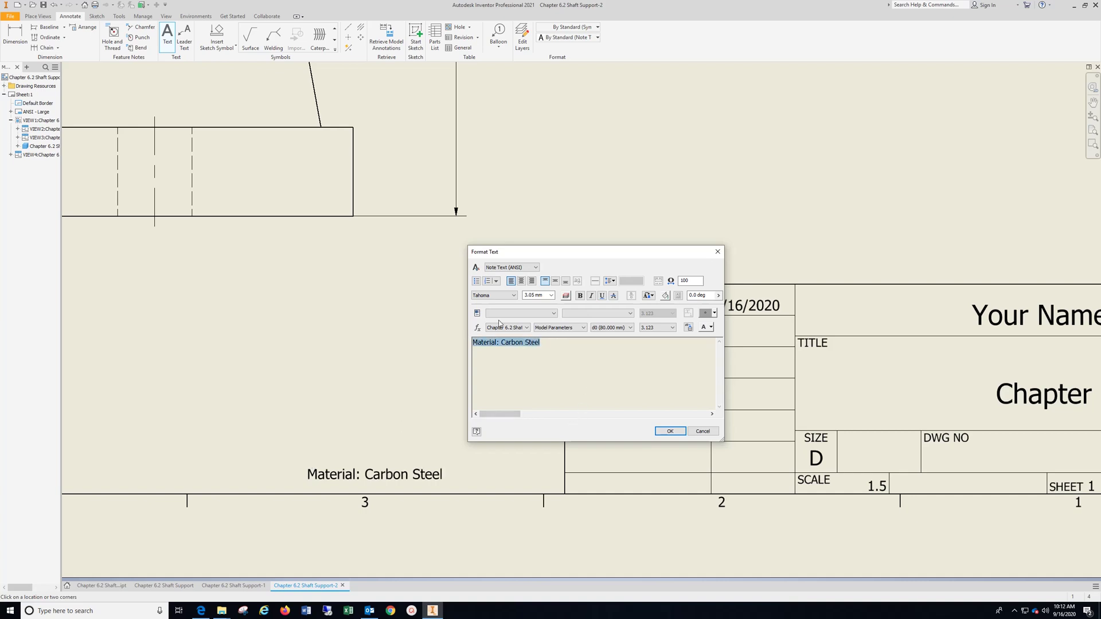
pyautogui.click(551, 296)
pyautogui.click(532, 320)
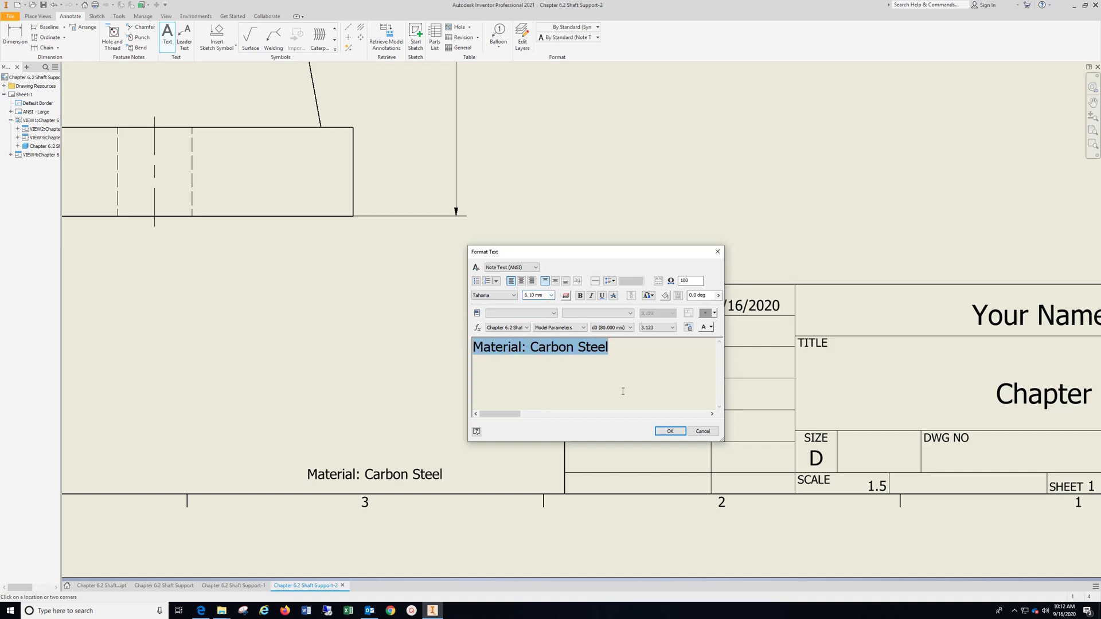
pyautogui.click(671, 432)
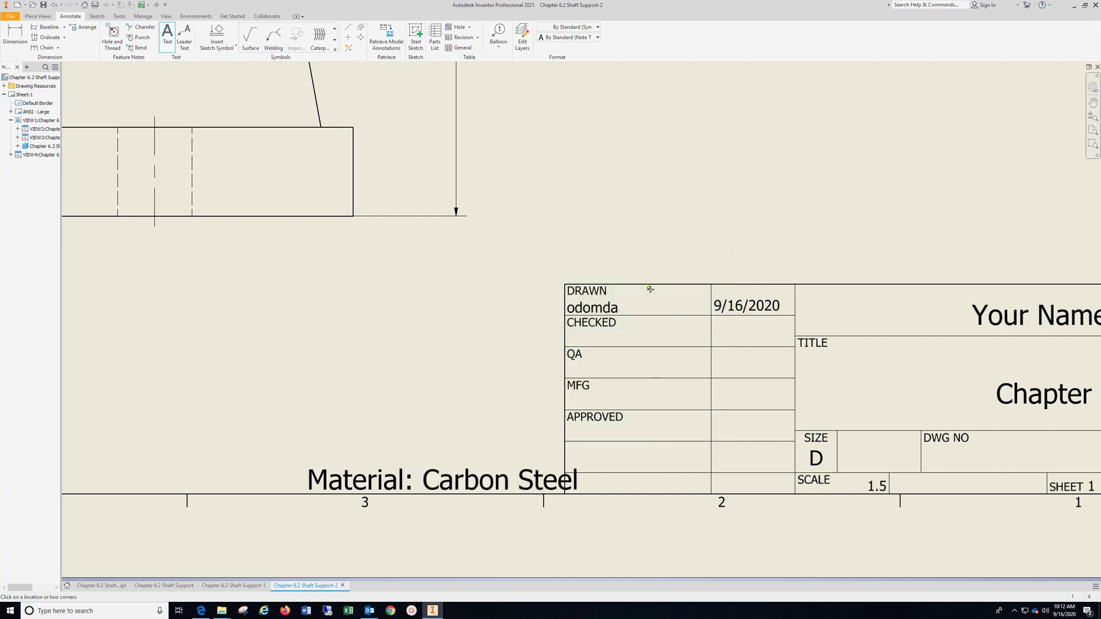
pyautogui.press('Escape')
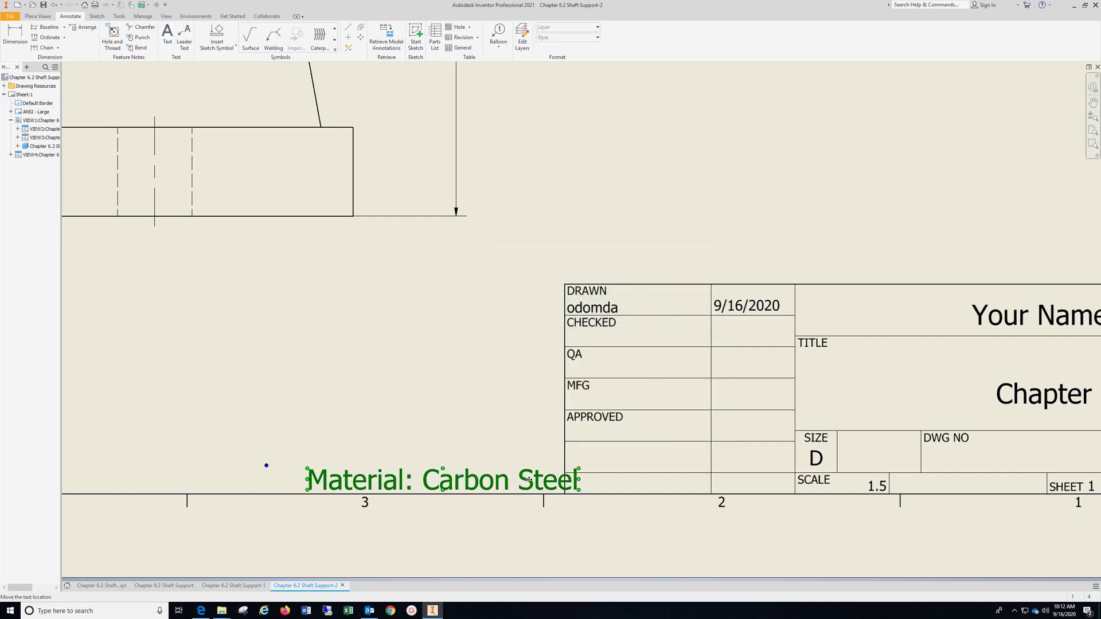
pyautogui.moveTo(529, 479)
pyautogui.mouseDown()
pyautogui.moveTo(519, 466)
pyautogui.moveTo(531, 463)
pyautogui.mouseUp()
pyautogui.moveTo(775, 443); pyautogui.dragTo(397, 424, button='middle')
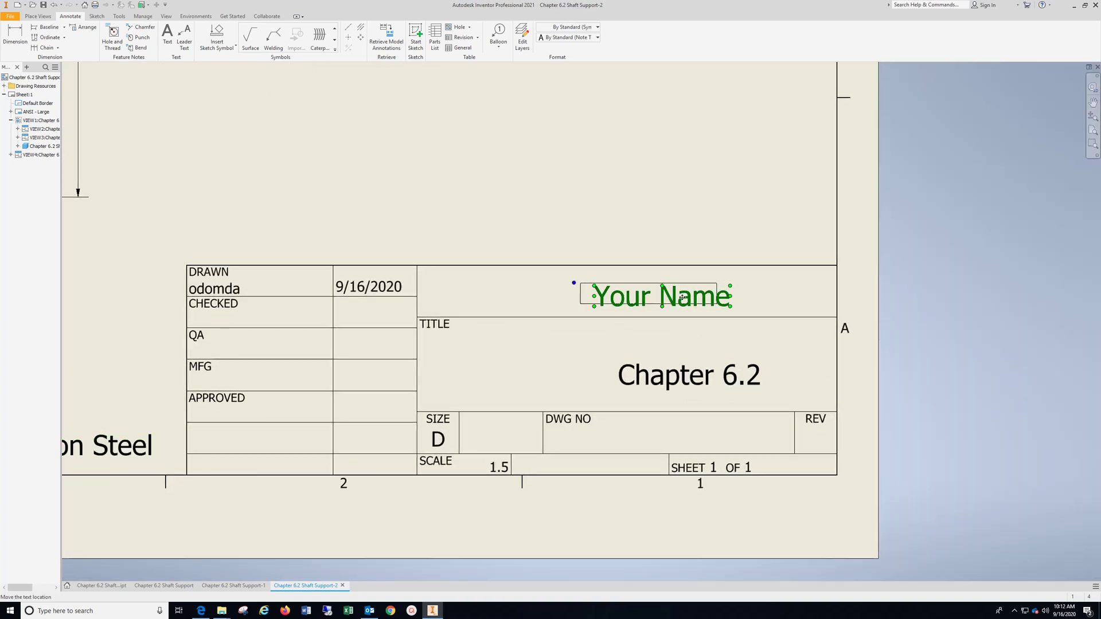